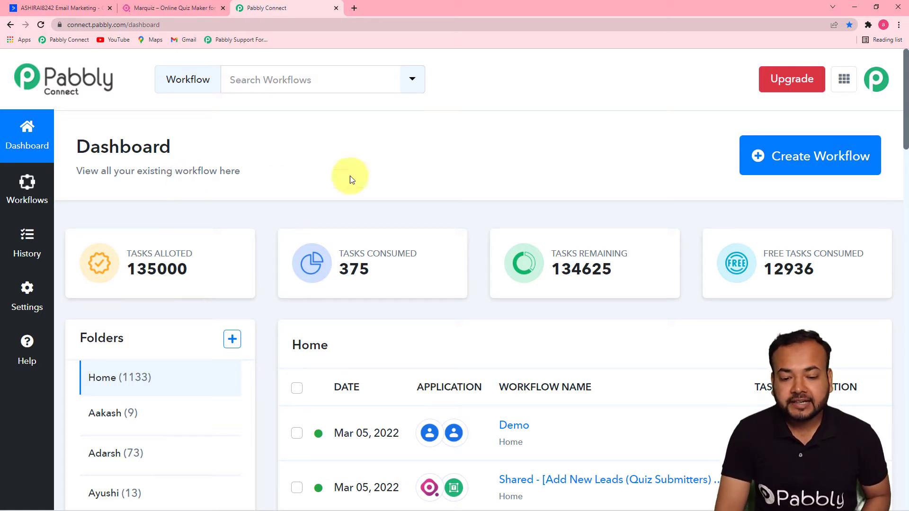
# Create a new workflow named 'Add Leads from Marquiz into Active Campaigns Automatically'.
pyautogui.click(810, 166)
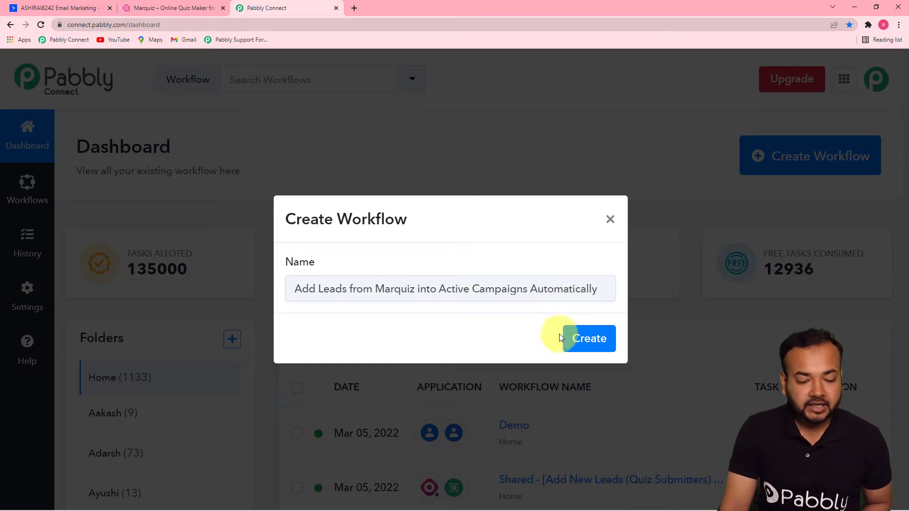
pyautogui.click(585, 340)
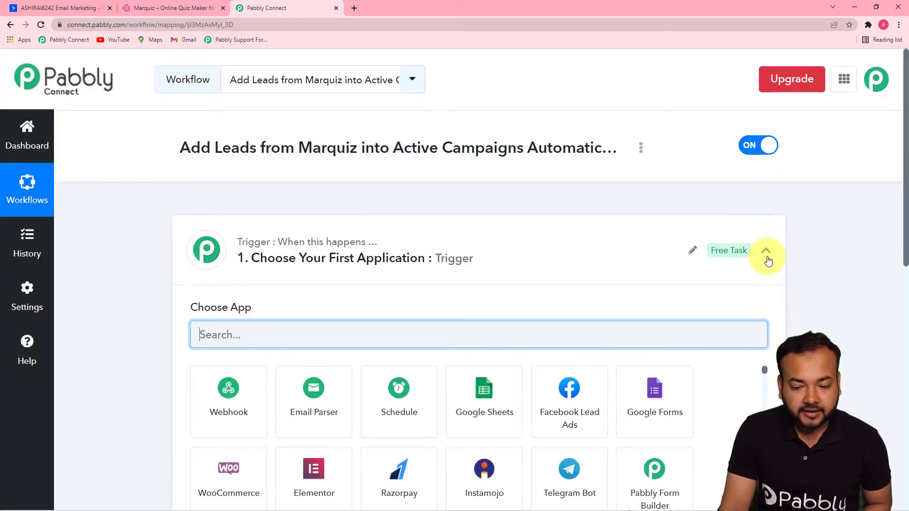
# Set the trigger app to Marquiz, found by searching 'mar', with the New Leads event.
pyautogui.click(767, 252)
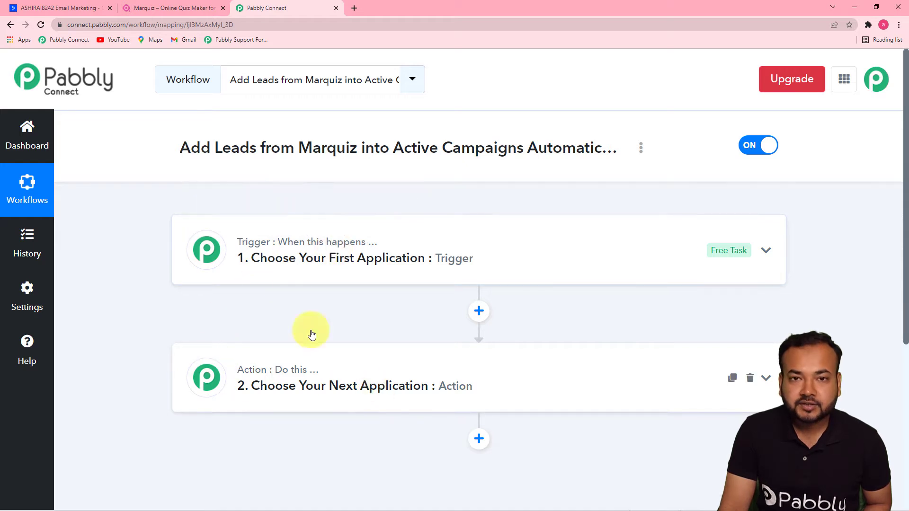
pyautogui.moveTo(287, 377)
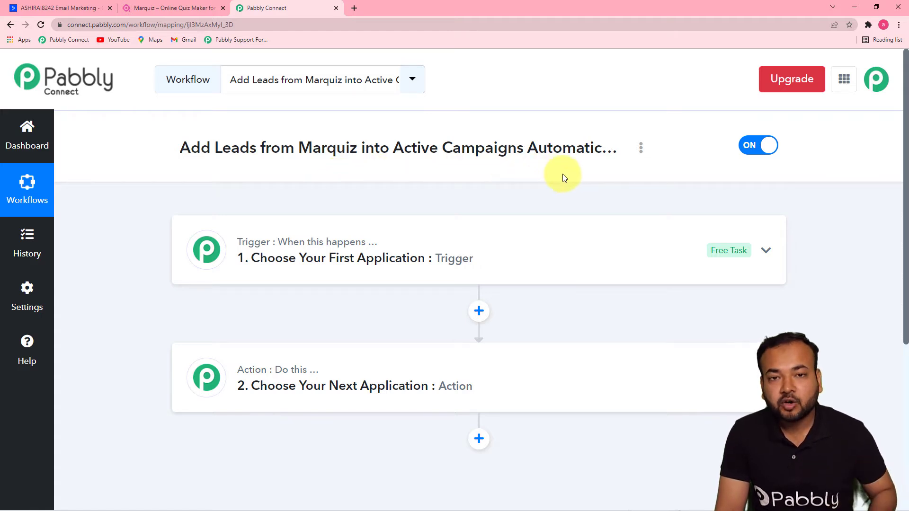
pyautogui.click(332, 268)
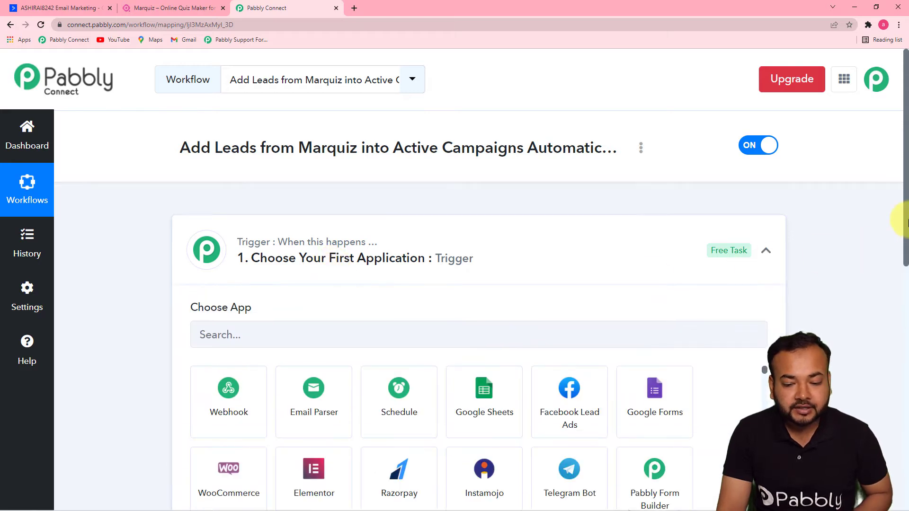
pyautogui.scroll(-3, 902, 226)
pyautogui.click(284, 194)
pyautogui.write('mar')
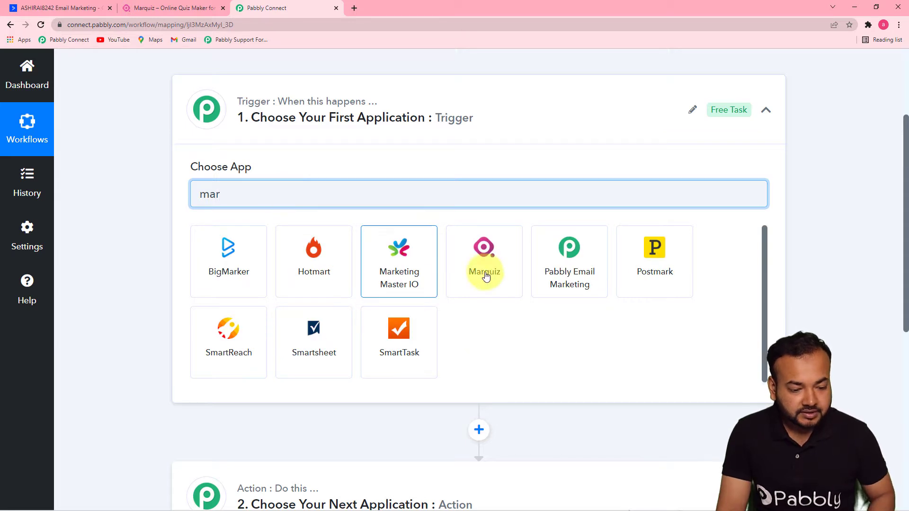
pyautogui.click(490, 273)
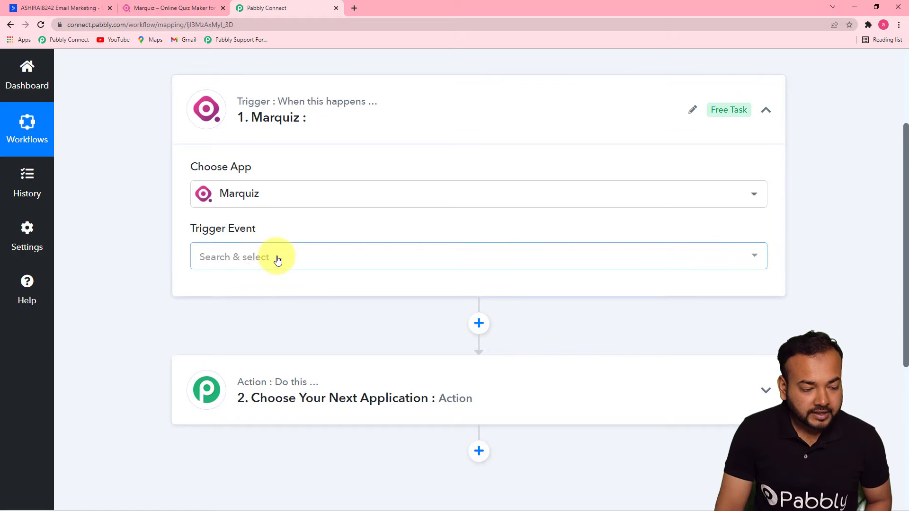
pyautogui.click(274, 256)
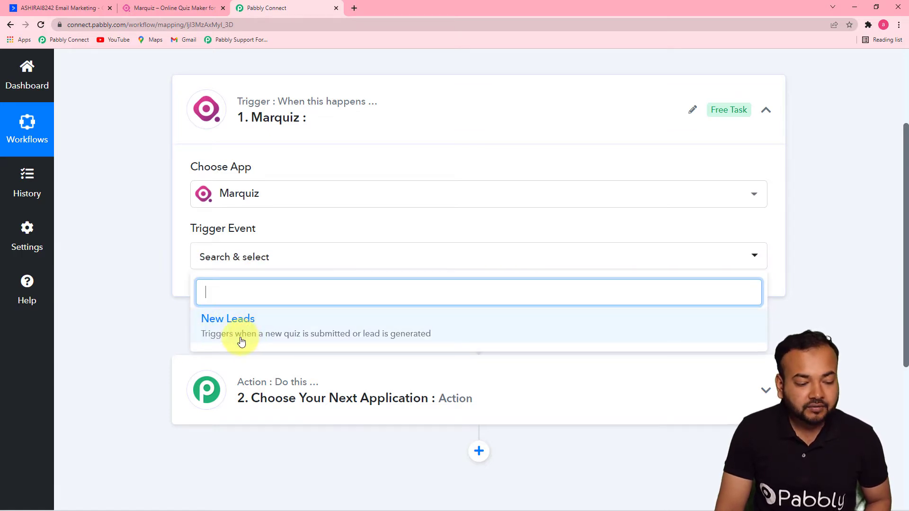
pyautogui.click(374, 330)
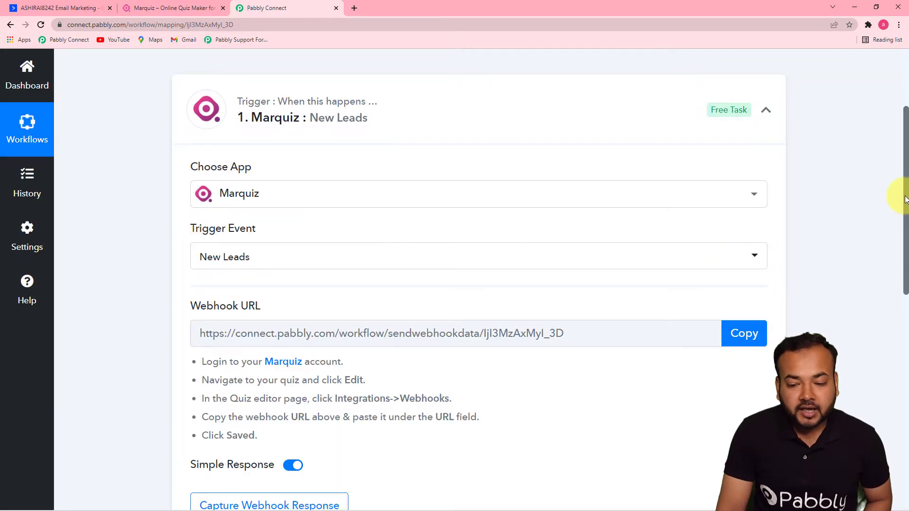
# Copy the Marquiz New Leads webhook URL and bring up the Marquiz quiz list.
pyautogui.moveTo(906, 199); pyautogui.dragTo(895, 264)
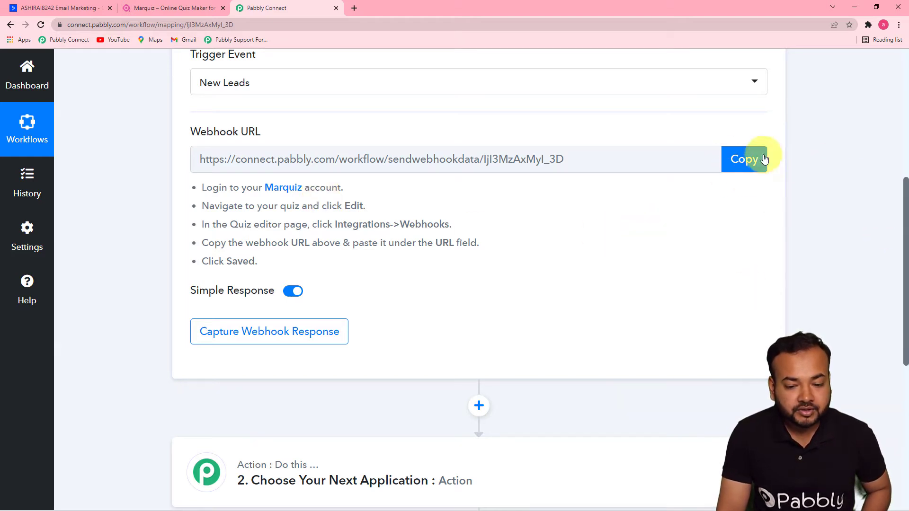
pyautogui.click(743, 170)
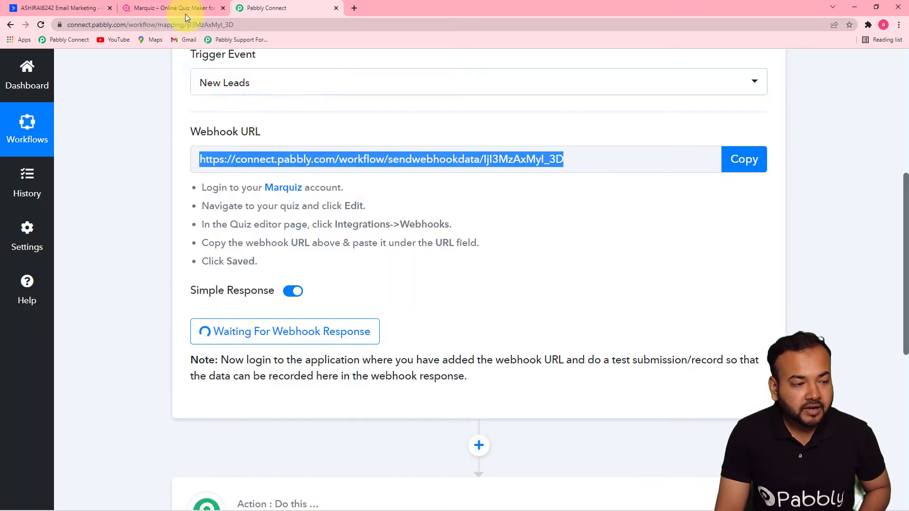
pyautogui.click(184, 13)
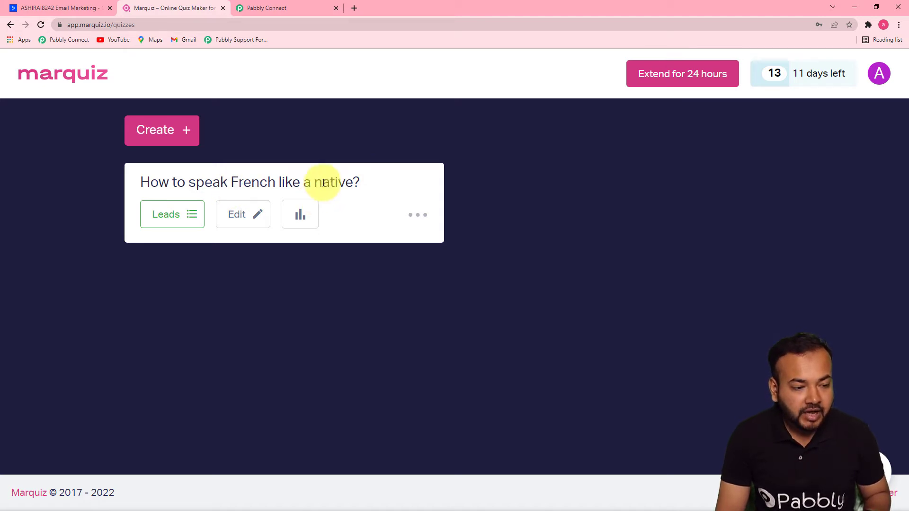
# Open the Webhooks settings under Integrations for the 'How to speak French like a native?' quiz.
pyautogui.click(244, 216)
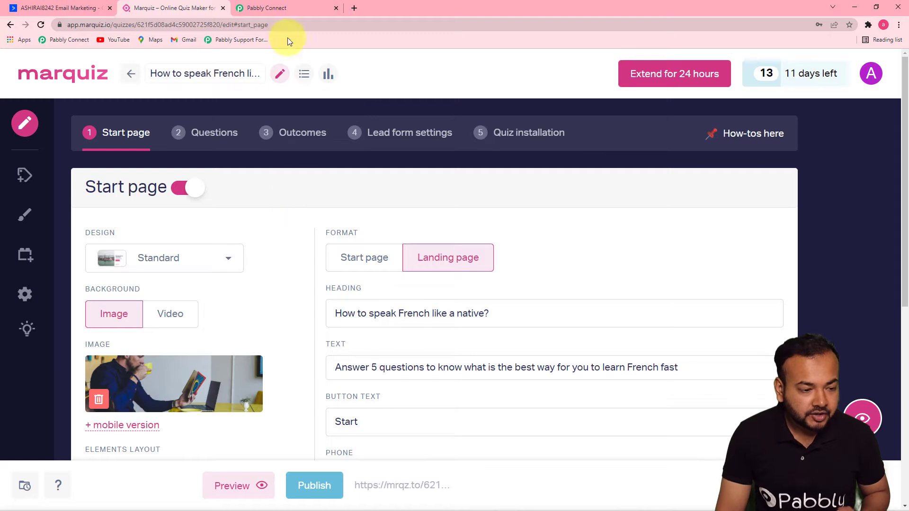
pyautogui.click(283, 9)
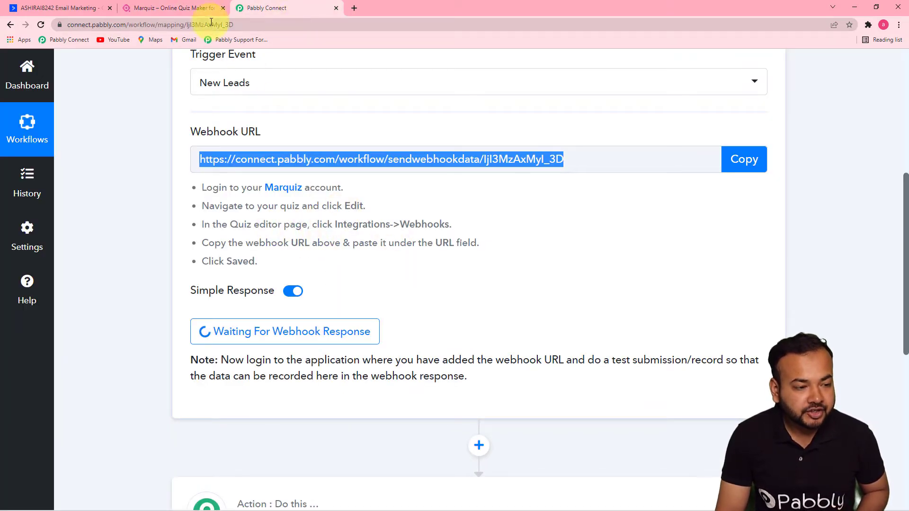
pyautogui.click(194, 9)
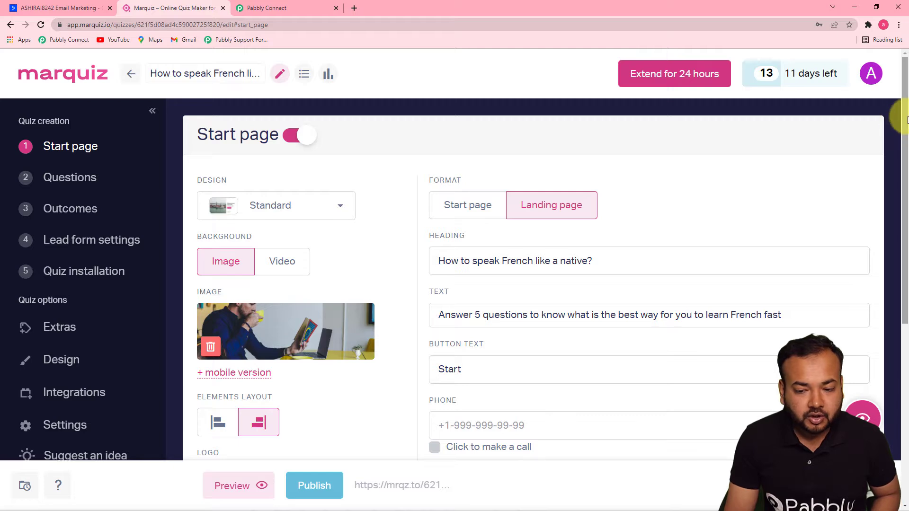
pyautogui.scroll(-1, 905, 147)
pyautogui.scroll(-3, 906, 147)
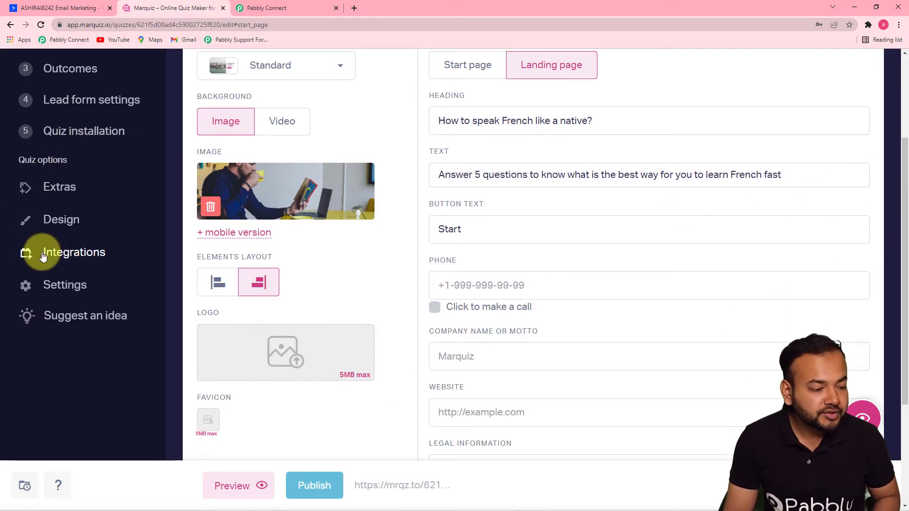
pyautogui.scroll(-2, 93, 252)
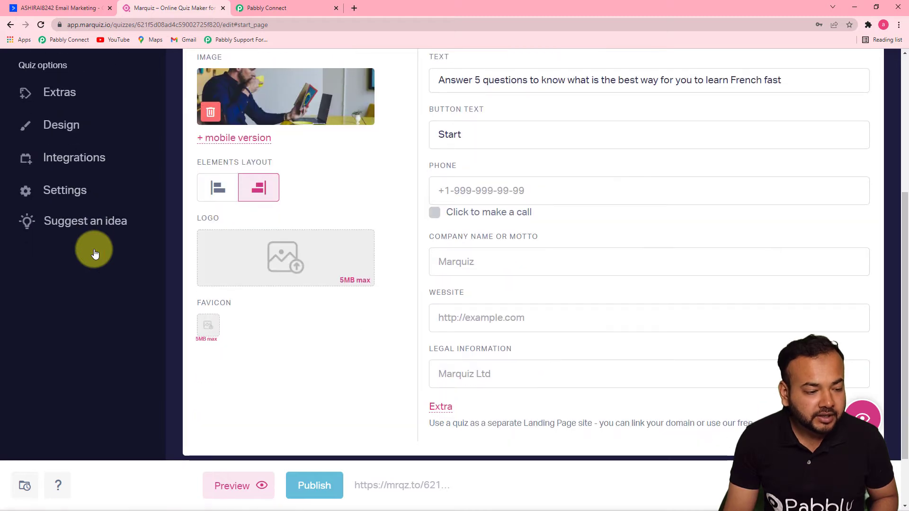
pyautogui.click(71, 157)
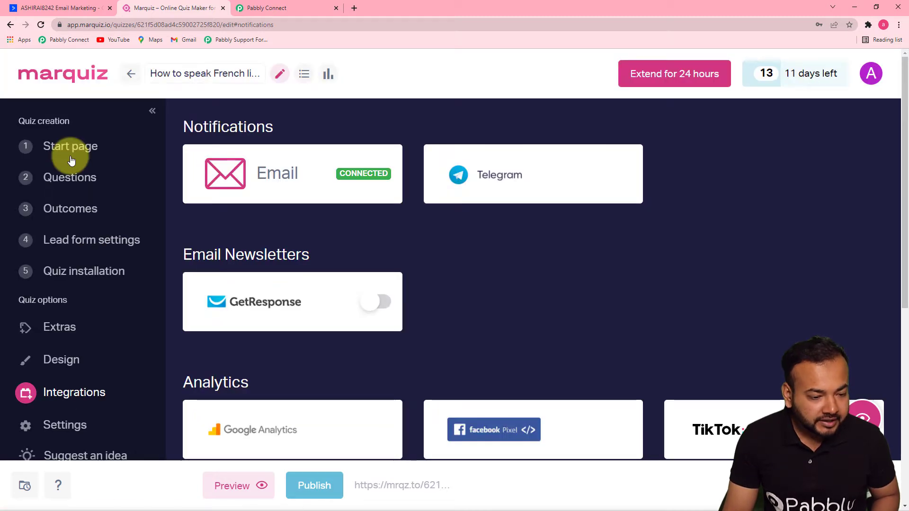
pyautogui.moveTo(906, 146); pyautogui.dragTo(903, 291)
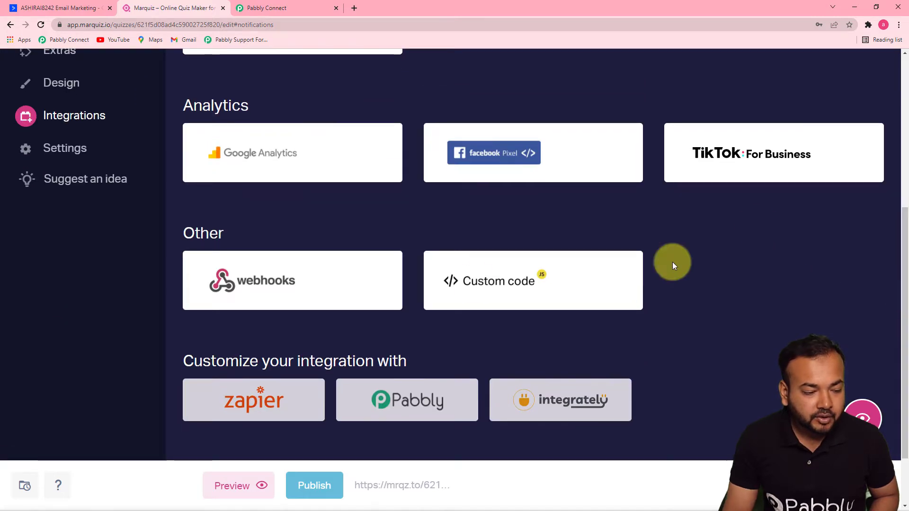
pyautogui.click(276, 293)
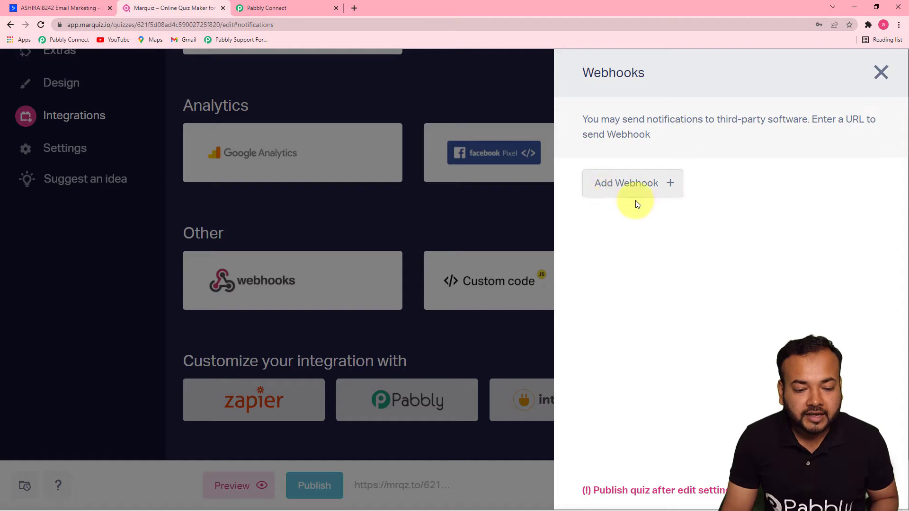
# Add a quiz webhook and paste in the Pabbly Connect webhook URL.
pyautogui.click(631, 185)
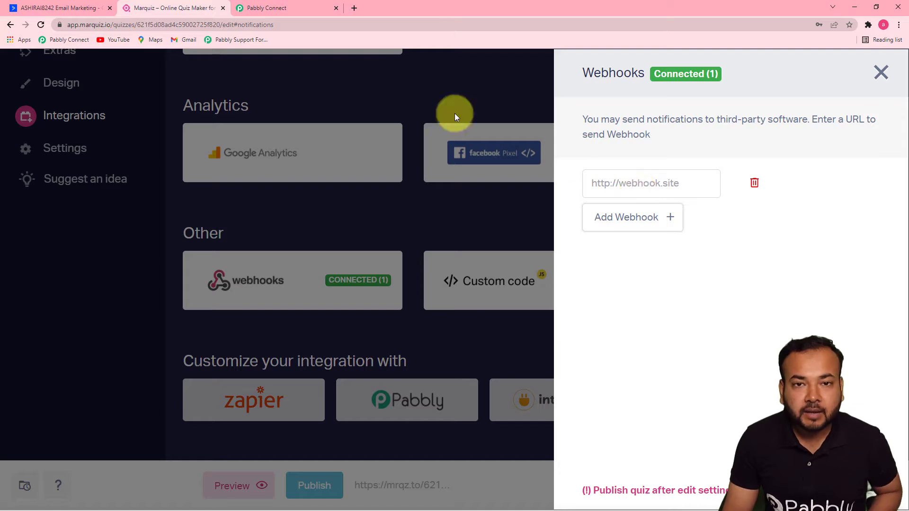
pyautogui.click(308, 9)
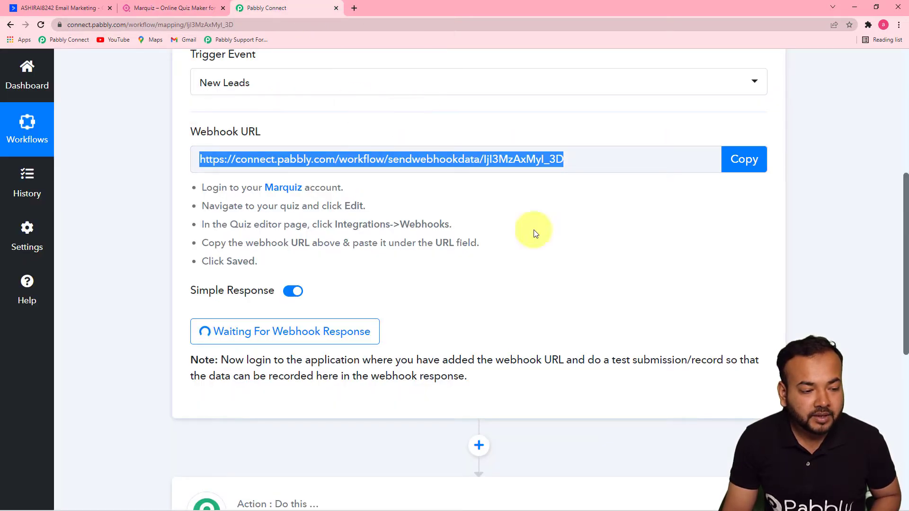
pyautogui.click(743, 161)
pyautogui.click(174, 7)
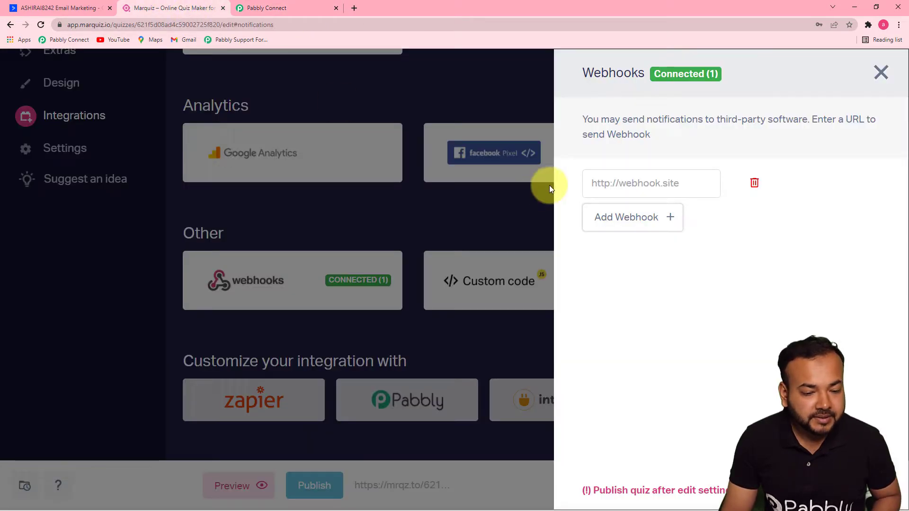
pyautogui.hotkey('ctrl', 'v')
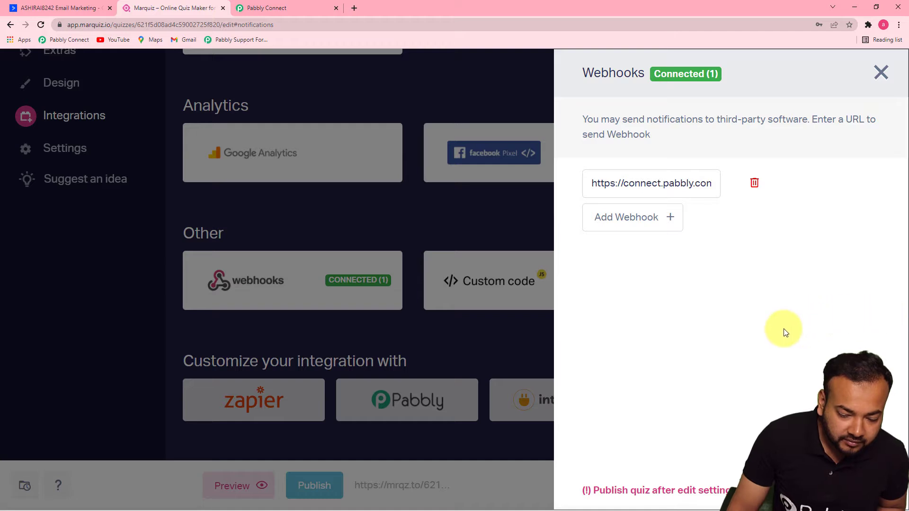
# Close the webhooks panel, publish the quiz, and return to the waiting Pabbly workflow.
pyautogui.click(882, 73)
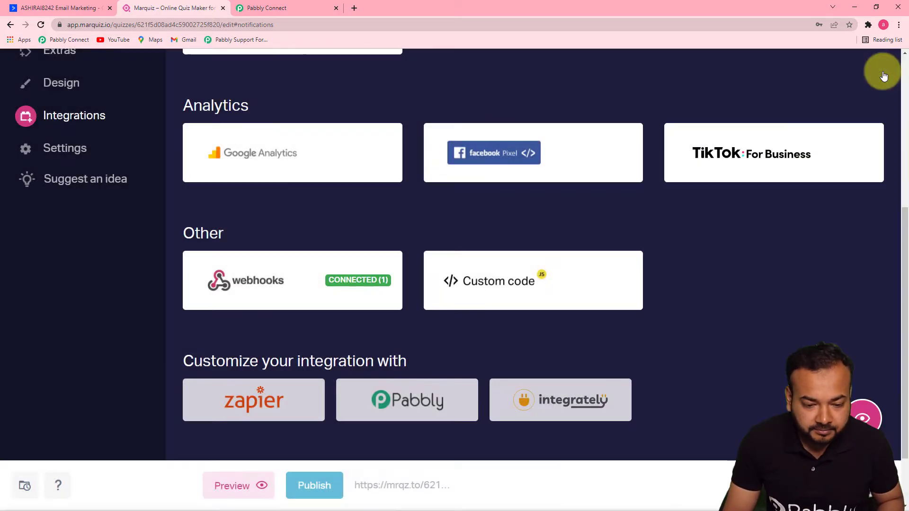
pyautogui.click(322, 485)
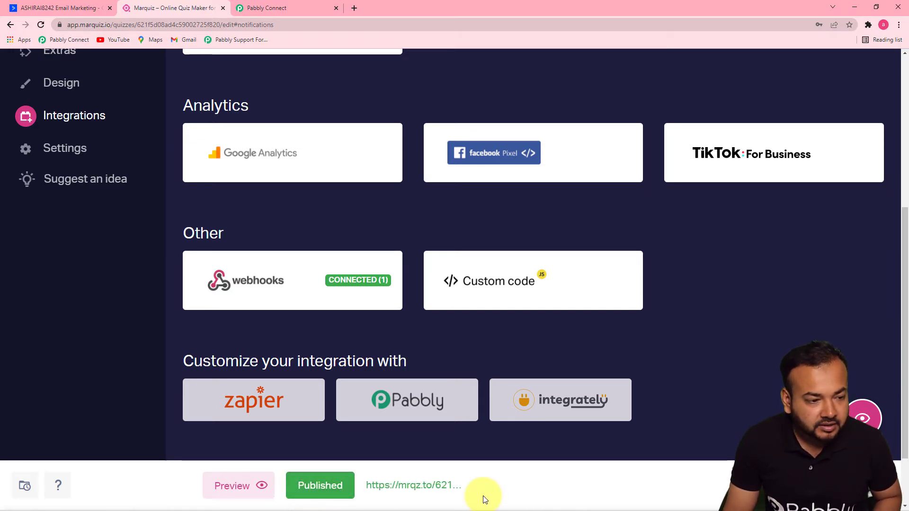
pyautogui.click(294, 5)
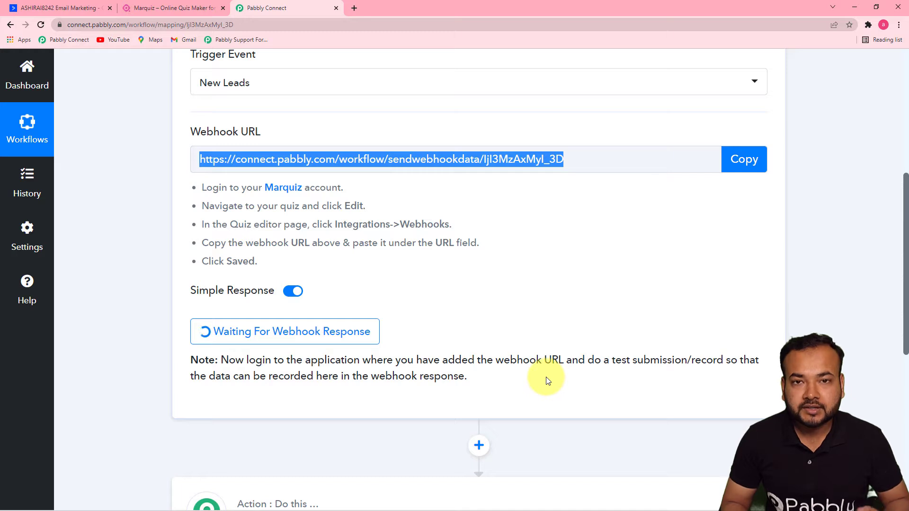
# Copy the quiz's public link from Quiz installation and open a new blank tab.
pyautogui.click(166, 10)
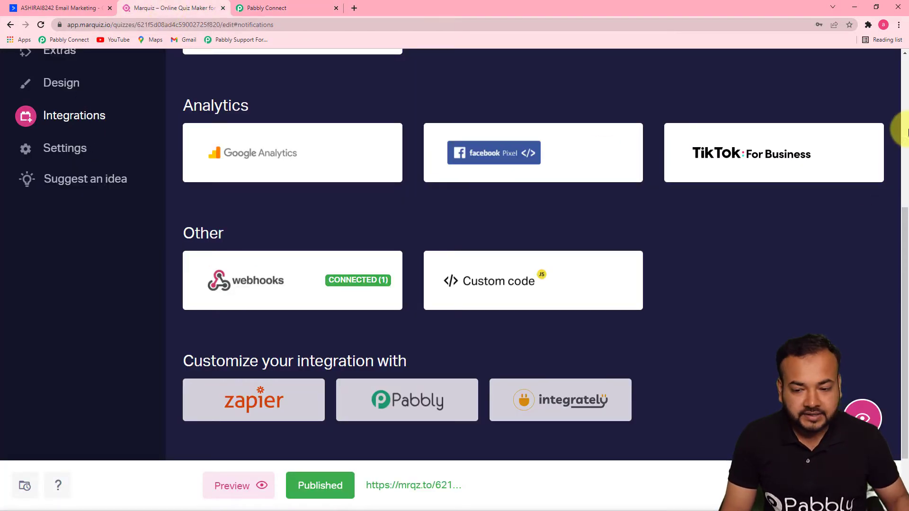
pyautogui.scroll(5, 907, 133)
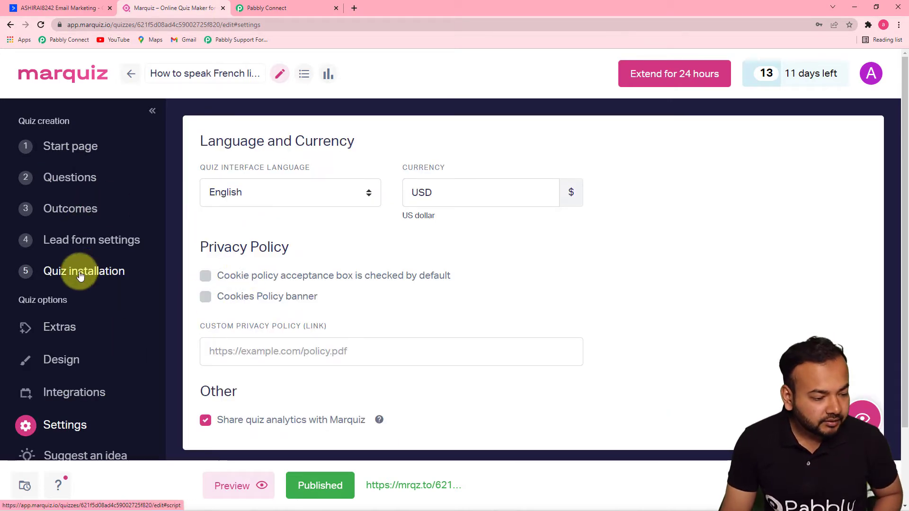
pyautogui.click(82, 275)
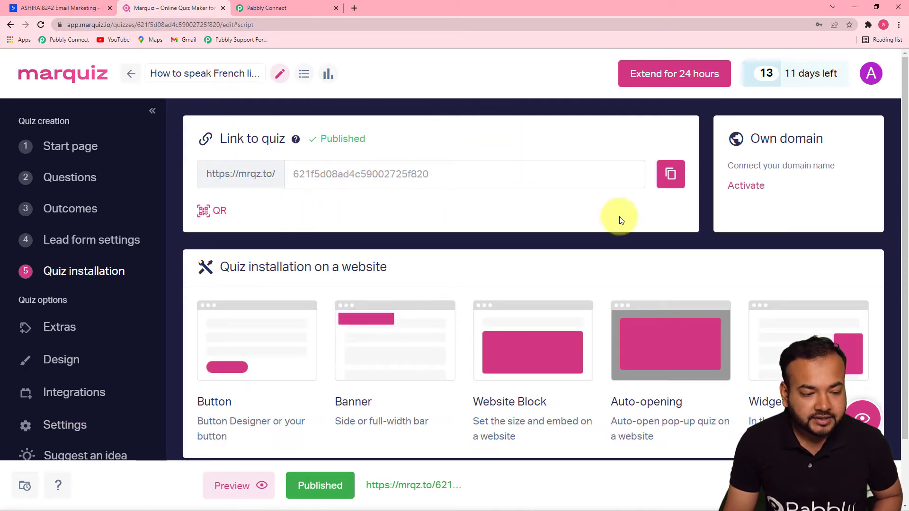
pyautogui.click(671, 174)
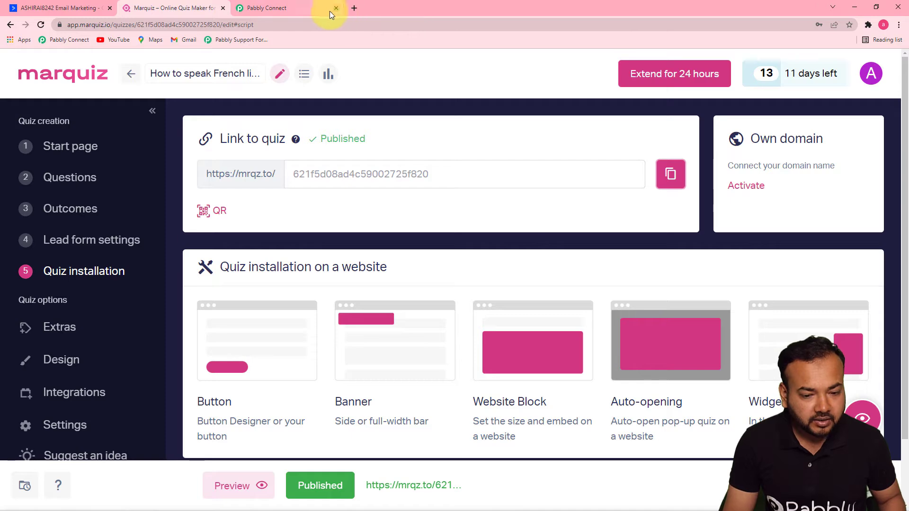
pyautogui.click(356, 9)
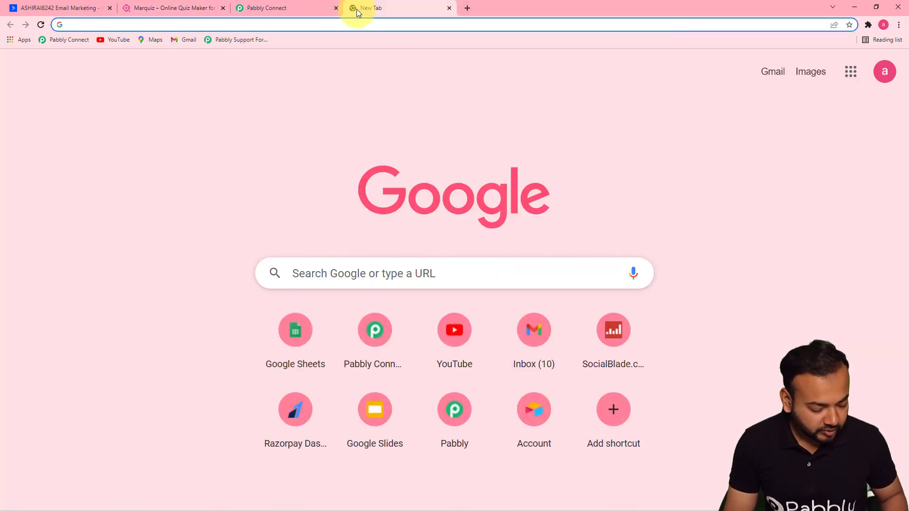
# Load the copied quiz link and start the French quiz.
pyautogui.hotkey('ctrl', 'v')
pyautogui.press('Return')
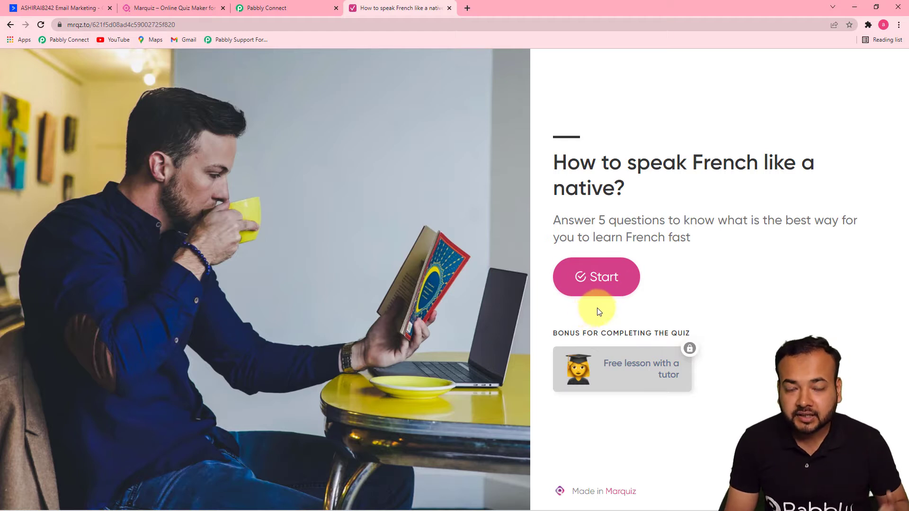
pyautogui.click(600, 287)
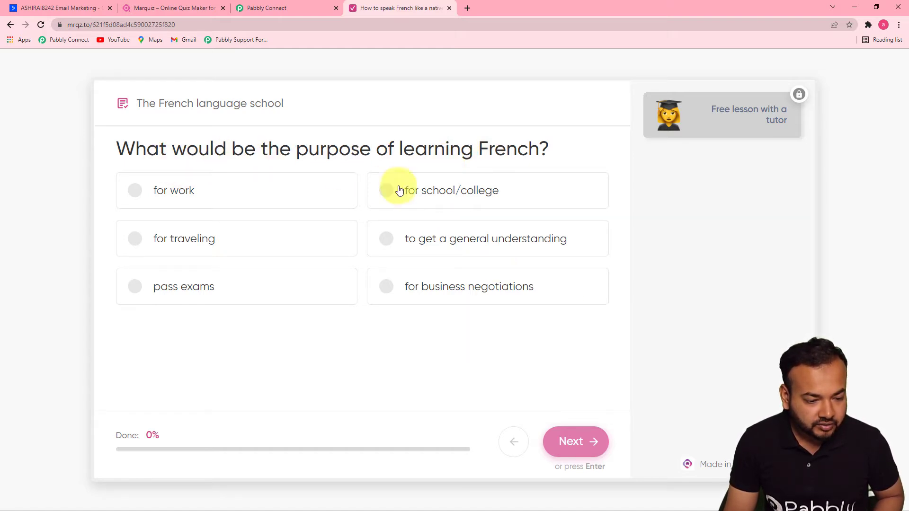
# Answer: general understanding, Pre-Intermediate, understanding written/spoken info, yes to native speaker, 3 lessons weekly.
pyautogui.click(387, 247)
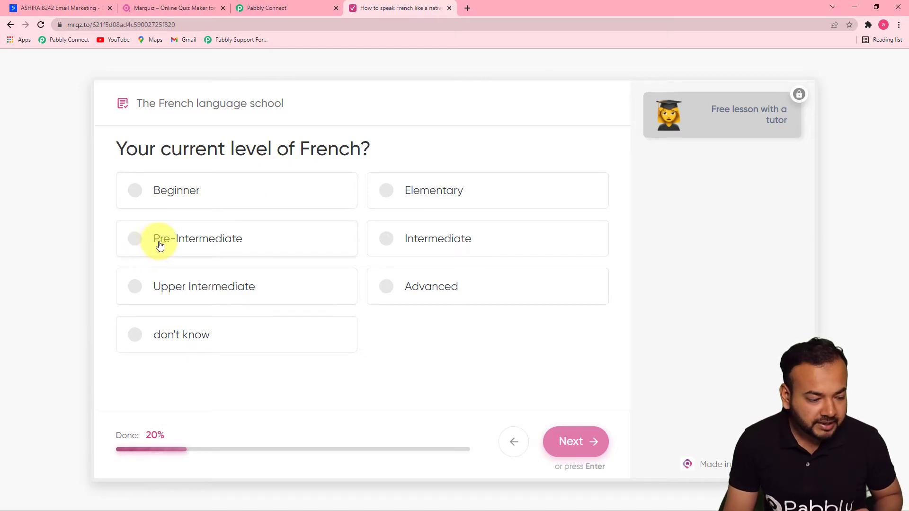
pyautogui.click(180, 242)
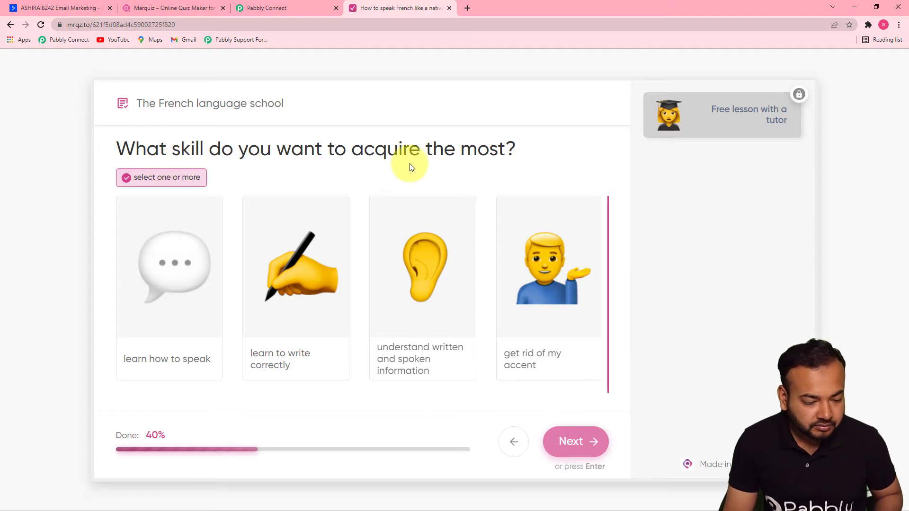
pyautogui.click(436, 354)
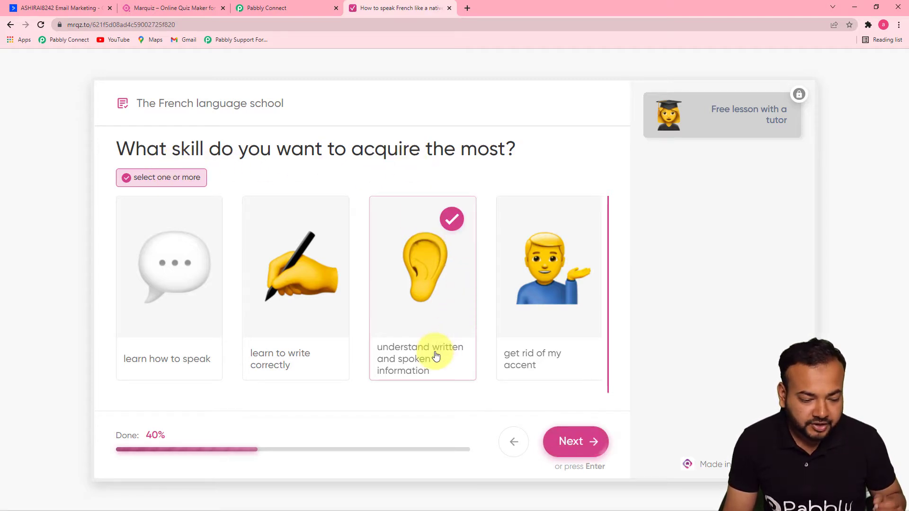
pyautogui.click(576, 439)
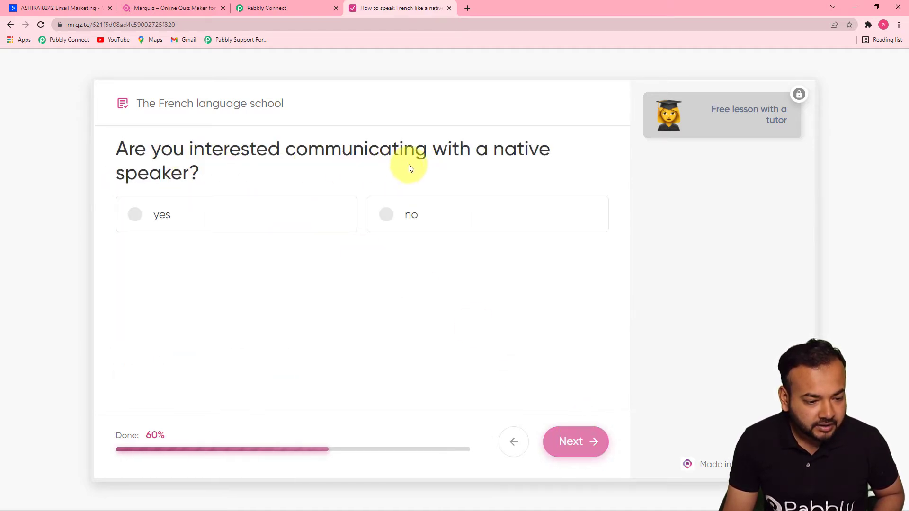
pyautogui.click(149, 216)
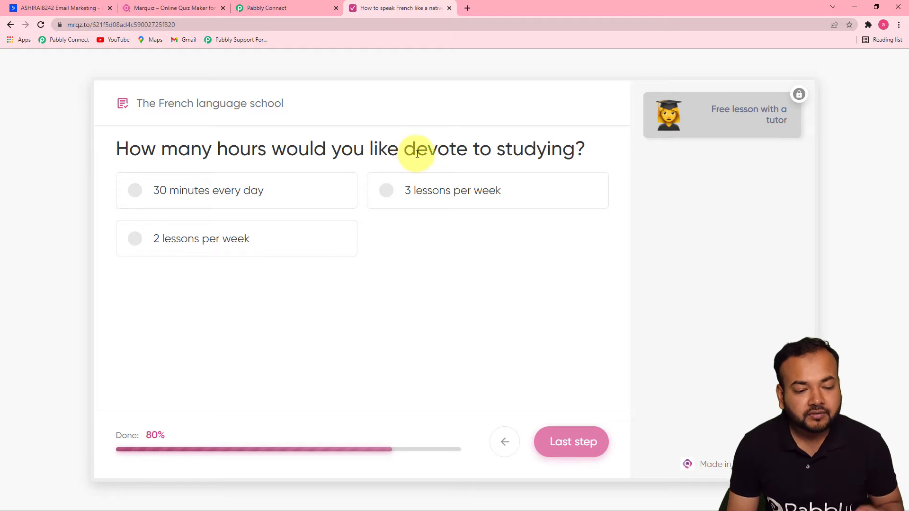
pyautogui.click(386, 190)
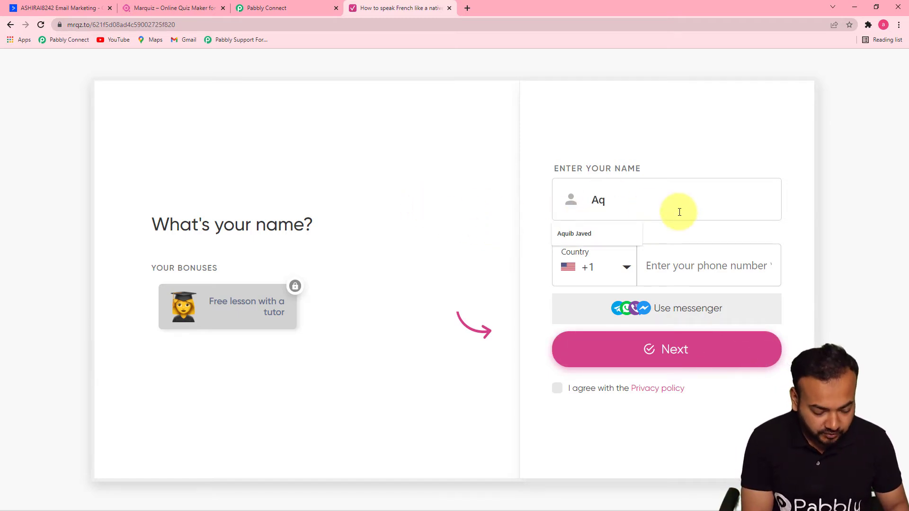
# Fill in the lead's name and an India phone number, then go to the next step.
pyautogui.click(607, 232)
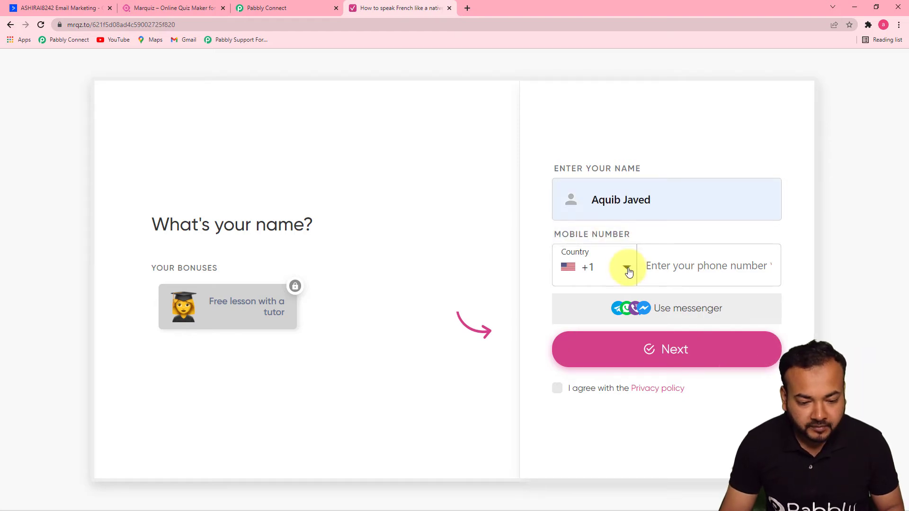
pyautogui.click(628, 271)
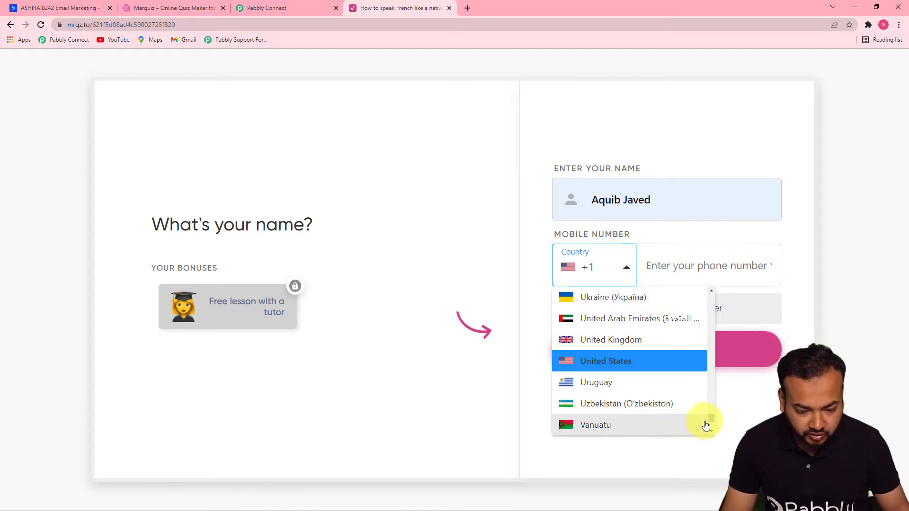
pyautogui.moveTo(709, 418); pyautogui.dragTo(713, 346)
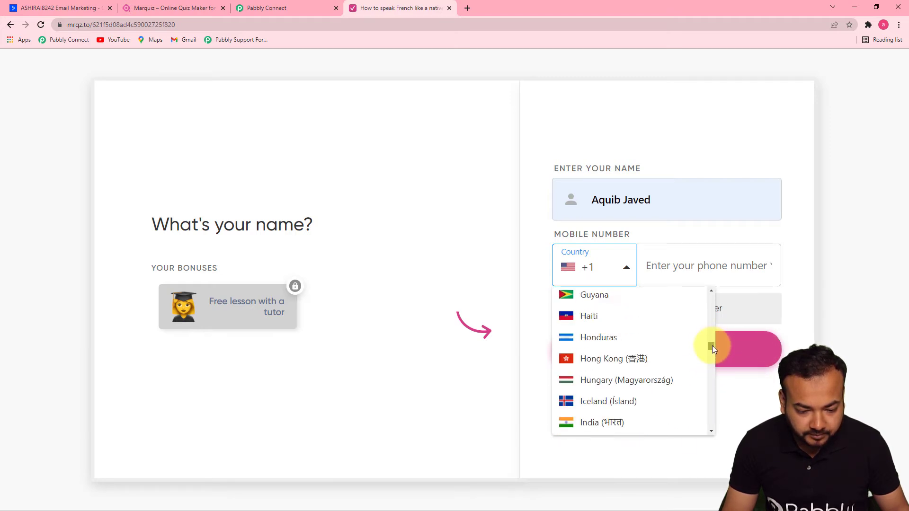
pyautogui.click(631, 423)
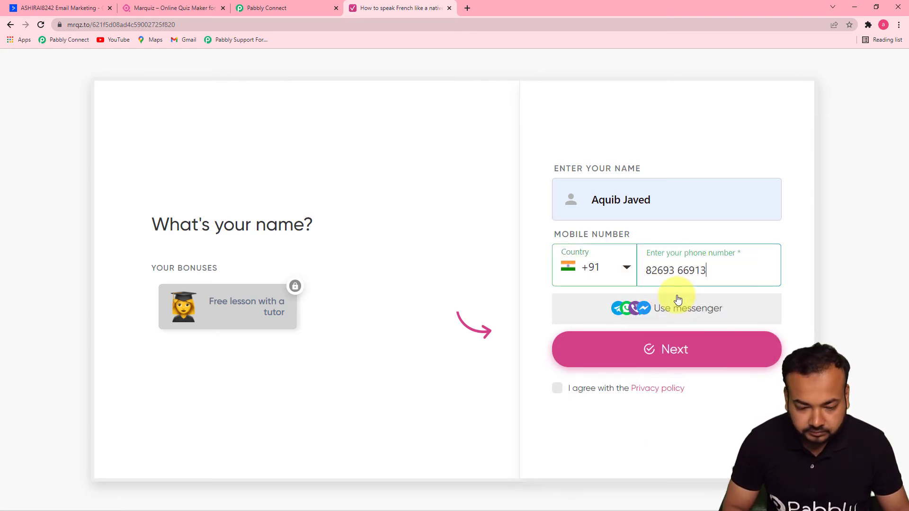
pyautogui.click(677, 361)
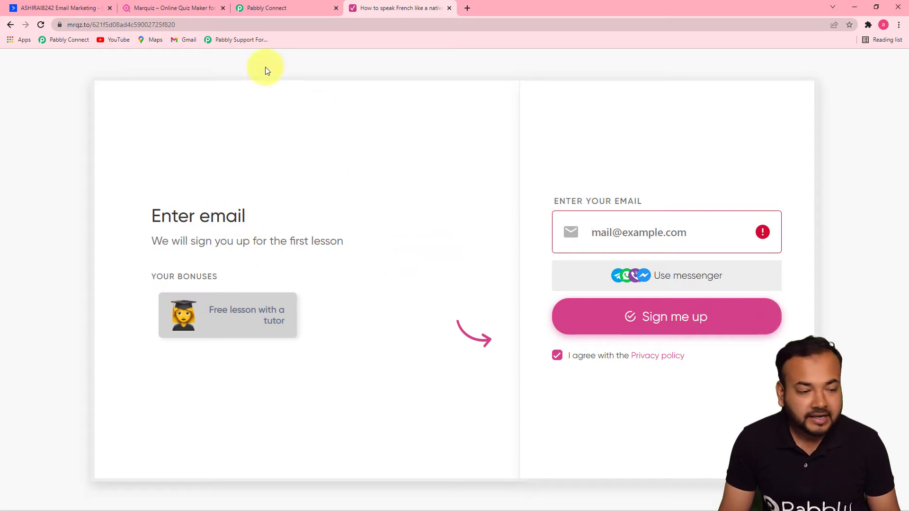
# Enter the lead's e-mail address and sign up to submit the quiz.
pyautogui.click(647, 239)
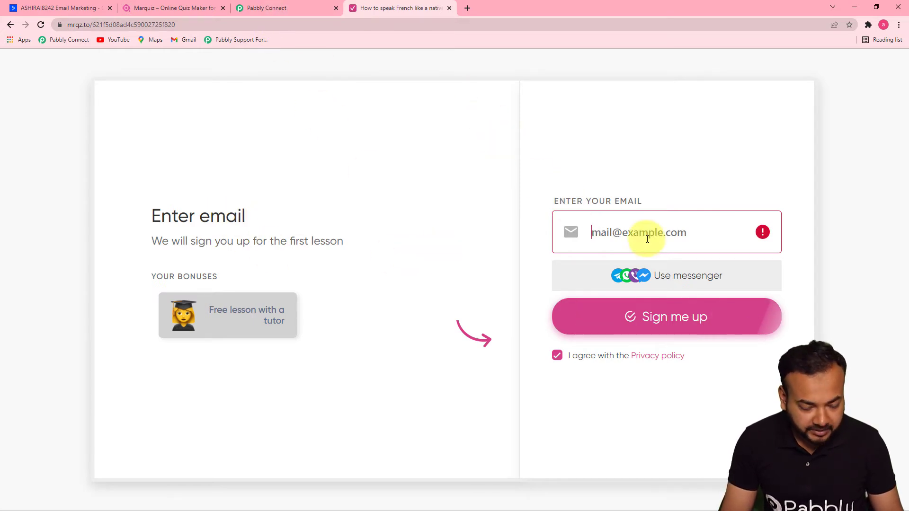
pyautogui.write('aq')
pyautogui.click(607, 267)
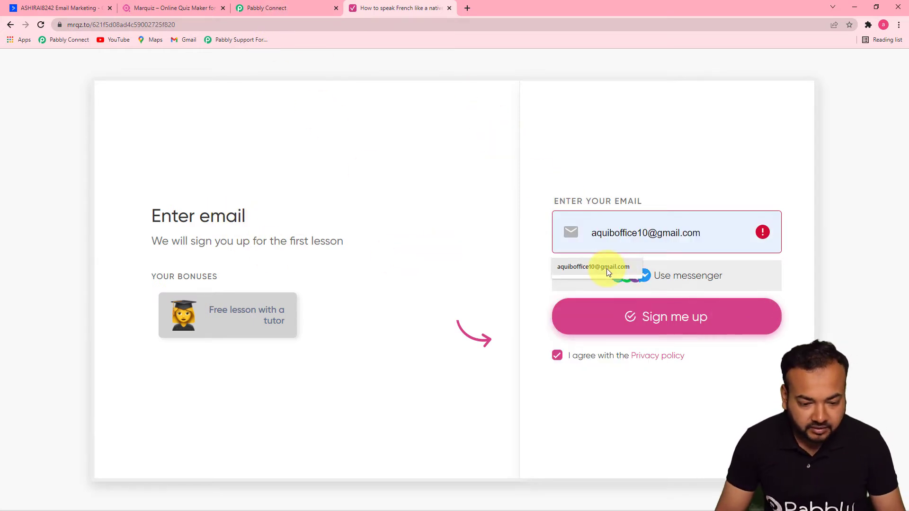
pyautogui.click(616, 318)
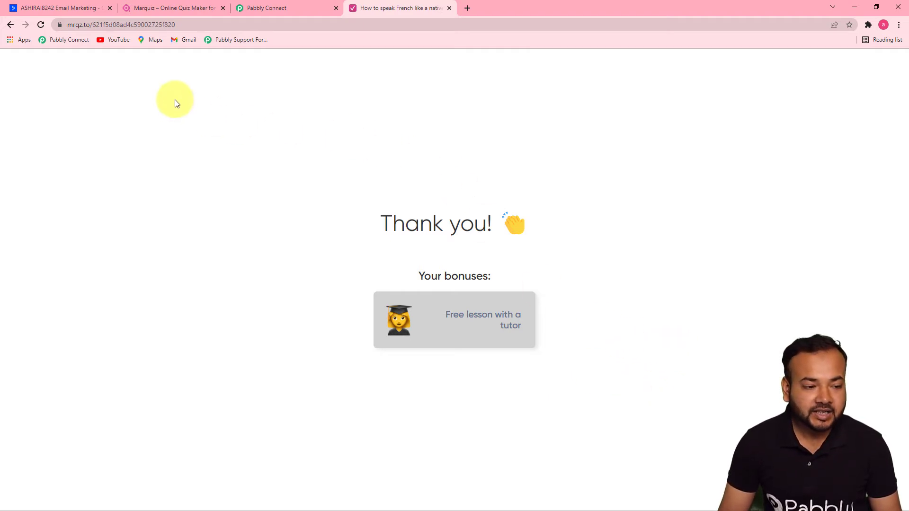
# Scroll through the received Marquiz lead response down to the Choose Your Next Application step.
pyautogui.click(280, 11)
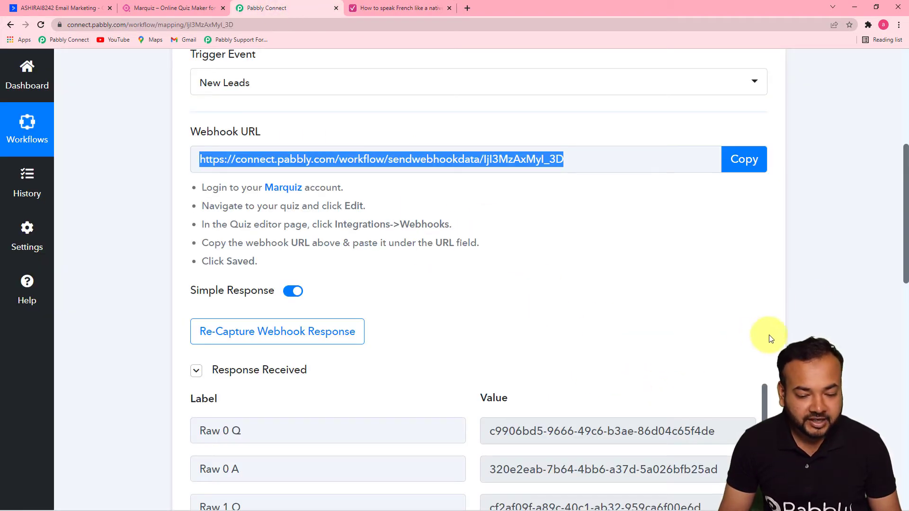
pyautogui.moveTo(907, 256); pyautogui.dragTo(892, 343)
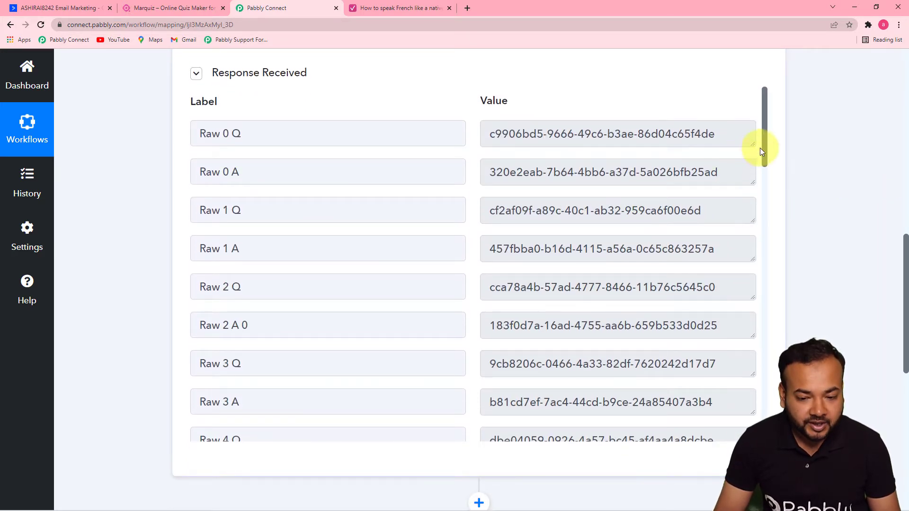
pyautogui.scroll(-1, 767, 161)
pyautogui.moveTo(766, 161); pyautogui.dragTo(749, 345)
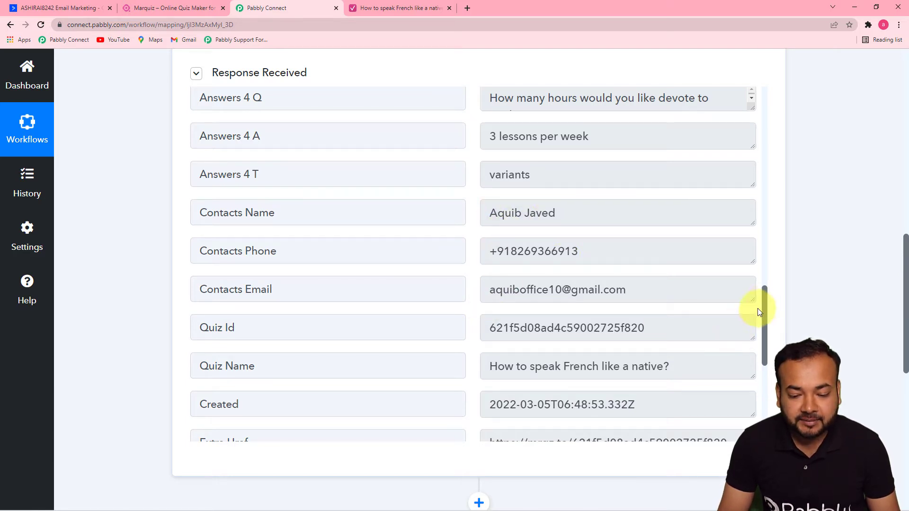
pyautogui.moveTo(766, 301); pyautogui.dragTo(763, 384)
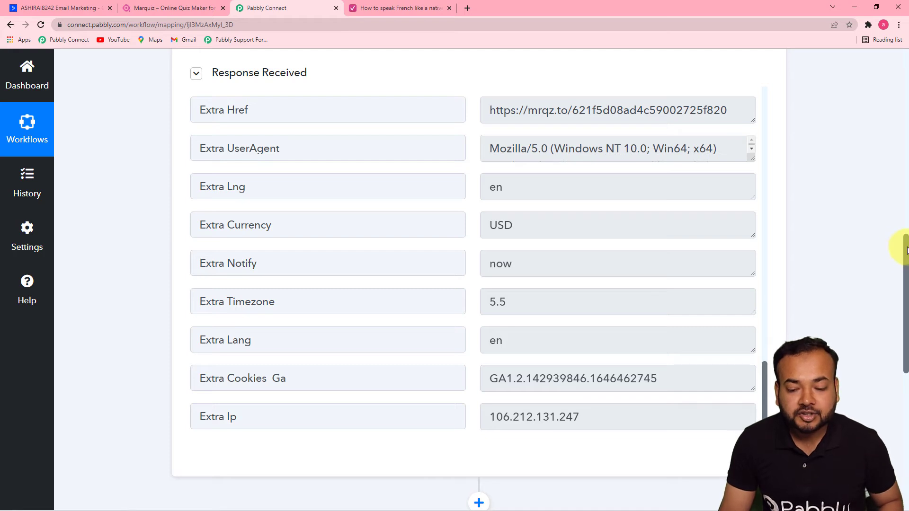
pyautogui.moveTo(905, 247); pyautogui.dragTo(874, 350)
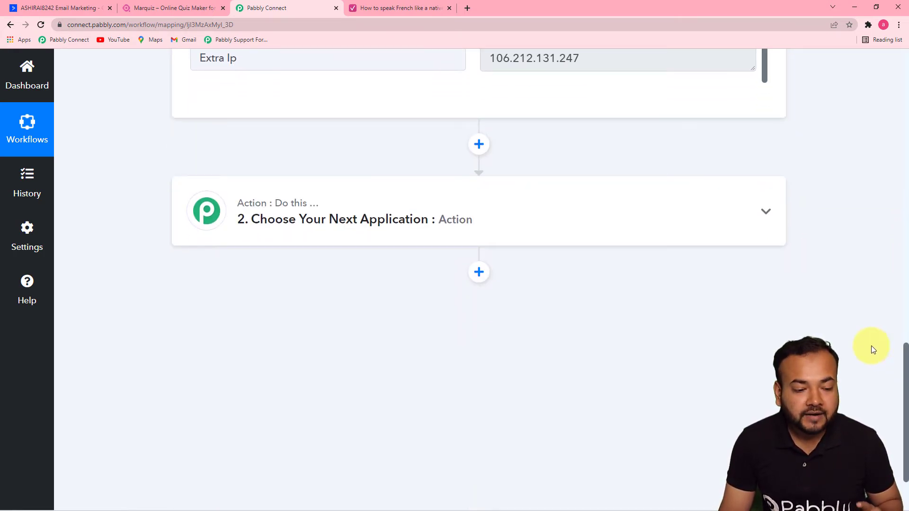
# Choose ActiveCampaign as the action app, found by searching 'acti', and list its action events.
pyautogui.click(385, 216)
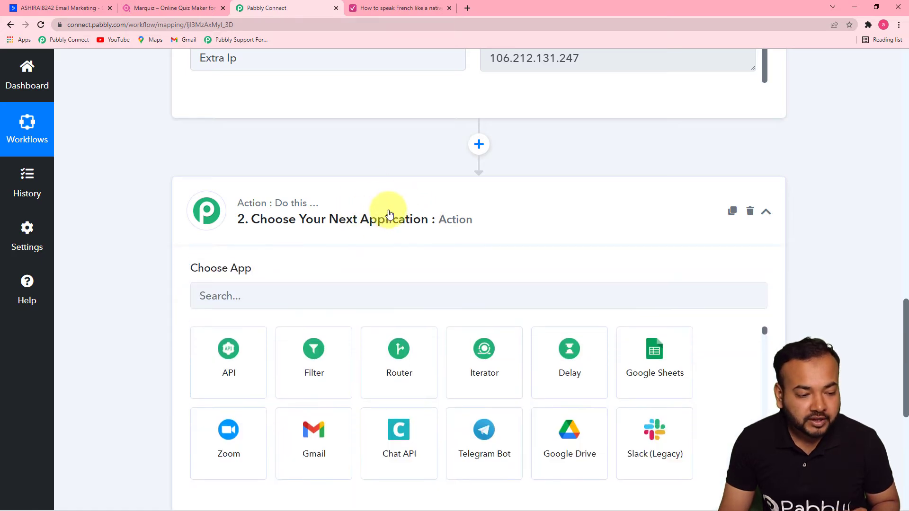
pyautogui.moveTo(902, 308); pyautogui.dragTo(895, 355)
pyautogui.click(537, 179)
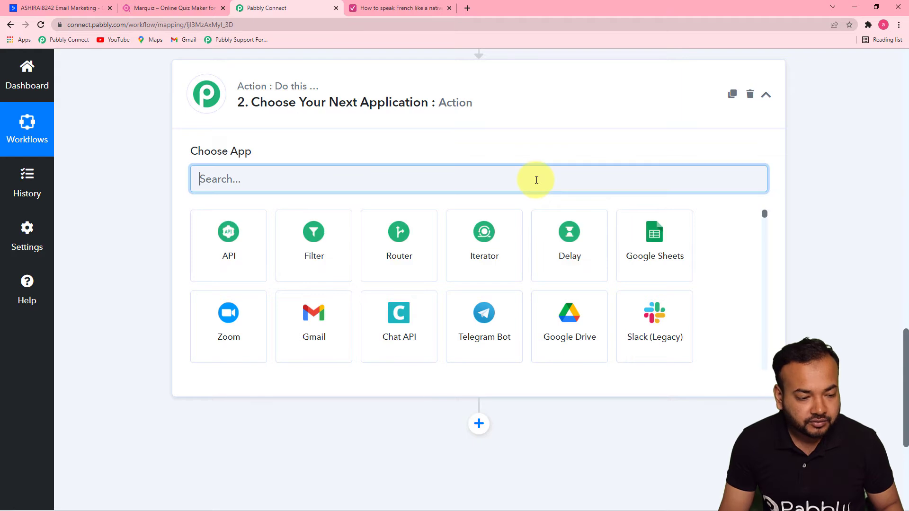
pyautogui.write('acti')
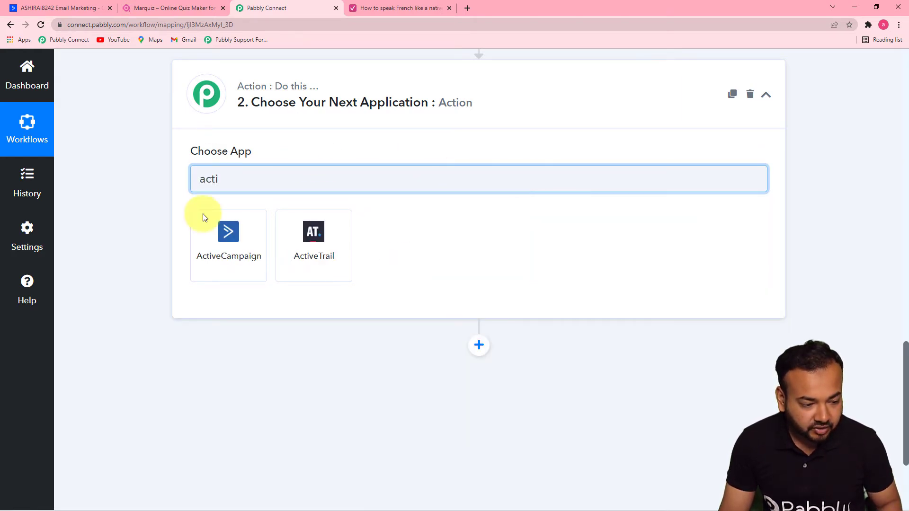
pyautogui.click(225, 232)
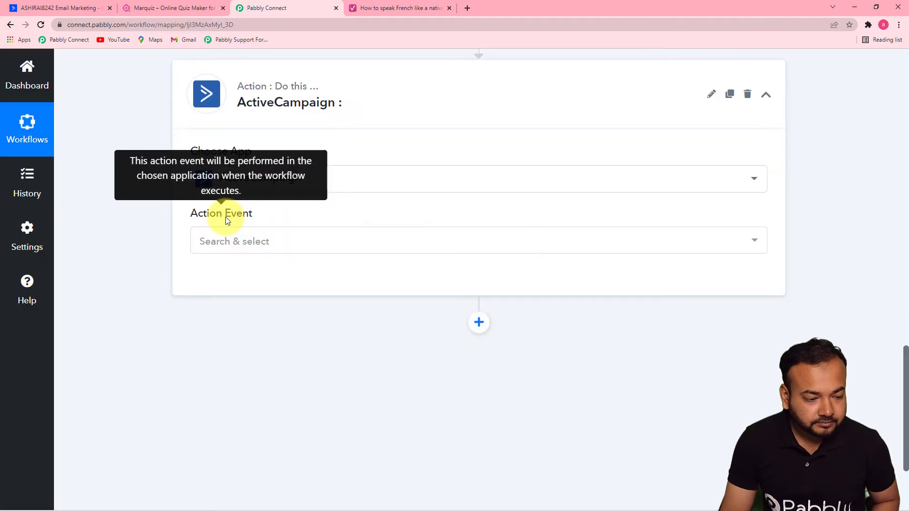
pyautogui.click(234, 243)
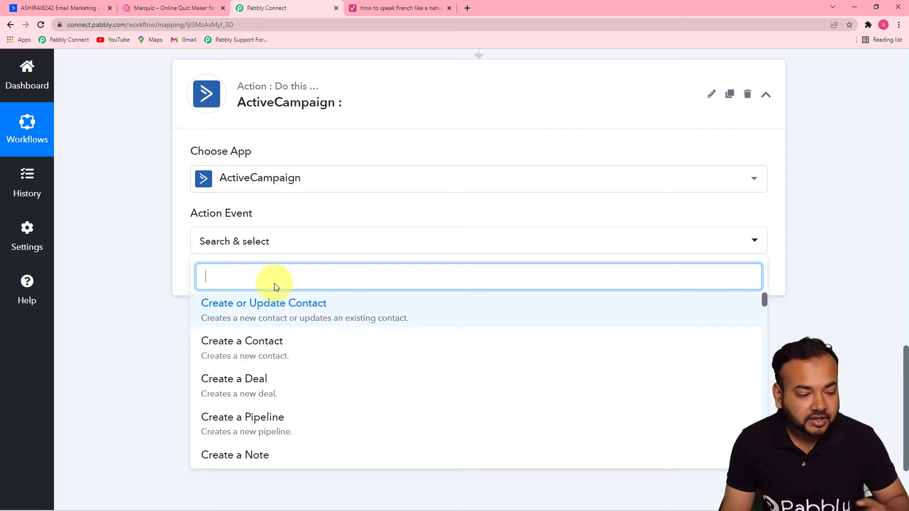
# Choose Create a Contact as the action event and start a new ActiveCampaign connection.
pyautogui.click(246, 357)
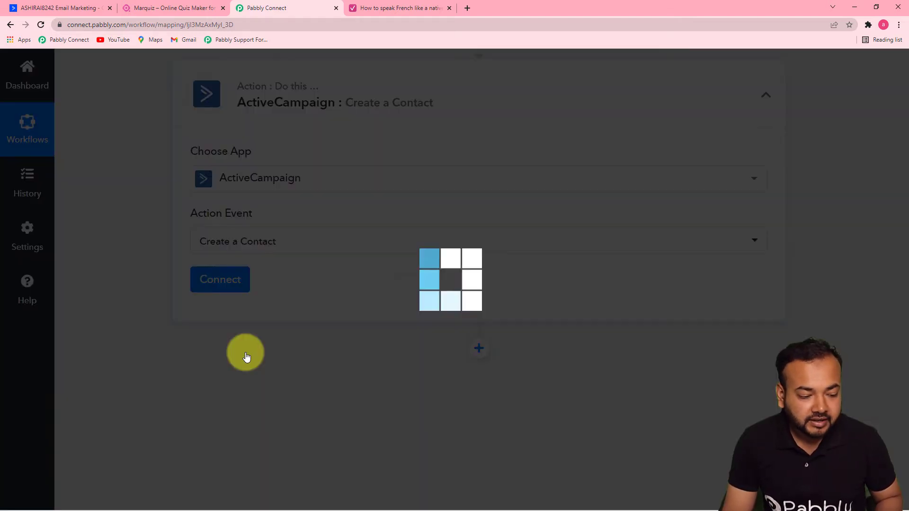
pyautogui.click(222, 287)
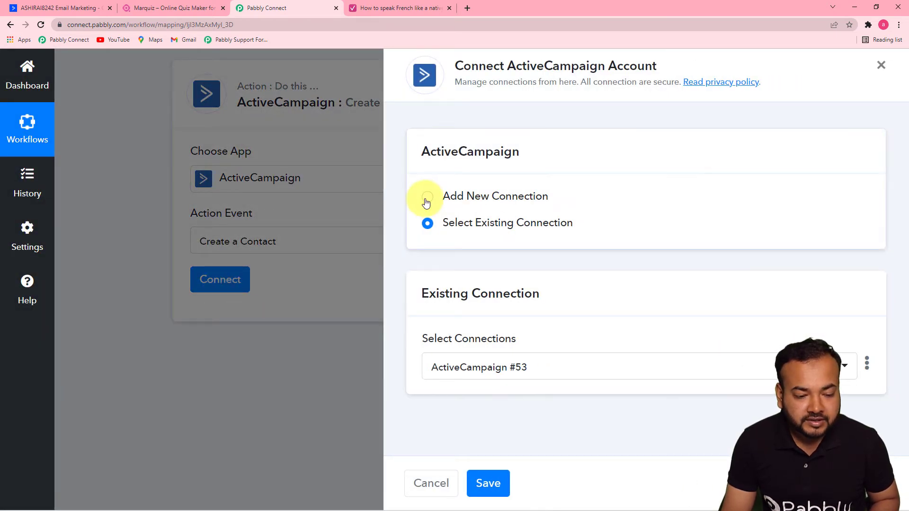
pyautogui.click(427, 198)
pyautogui.moveTo(908, 269); pyautogui.dragTo(908, 415)
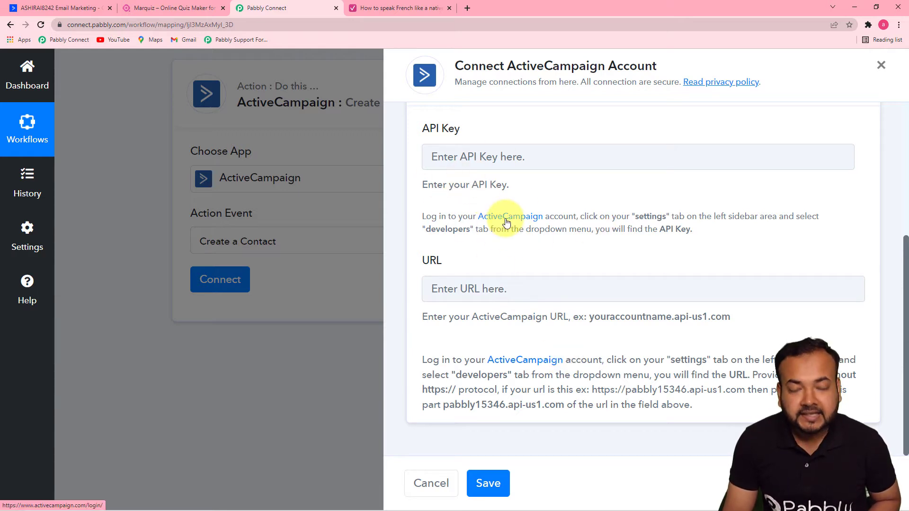
# Copy the API key from ActiveCampaign's Settings > Developer page, then return to Pabbly Connect.
pyautogui.click(65, 10)
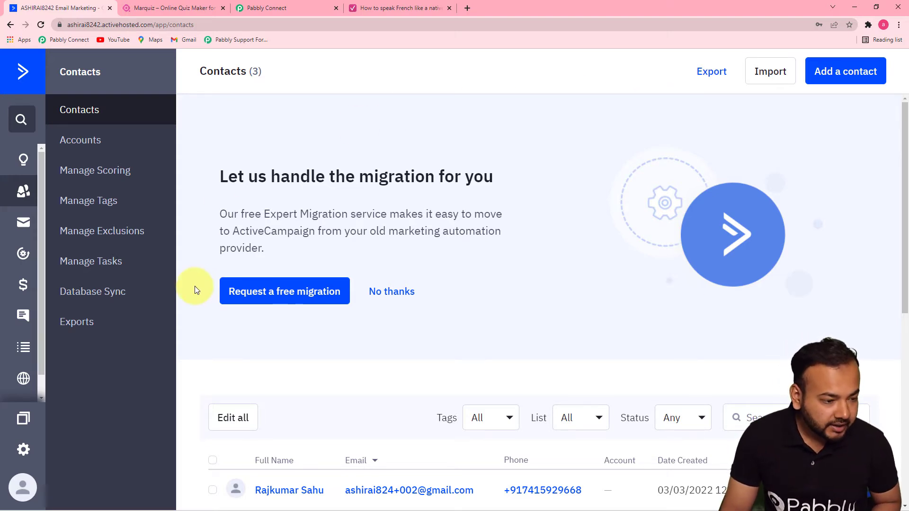
pyautogui.click(24, 450)
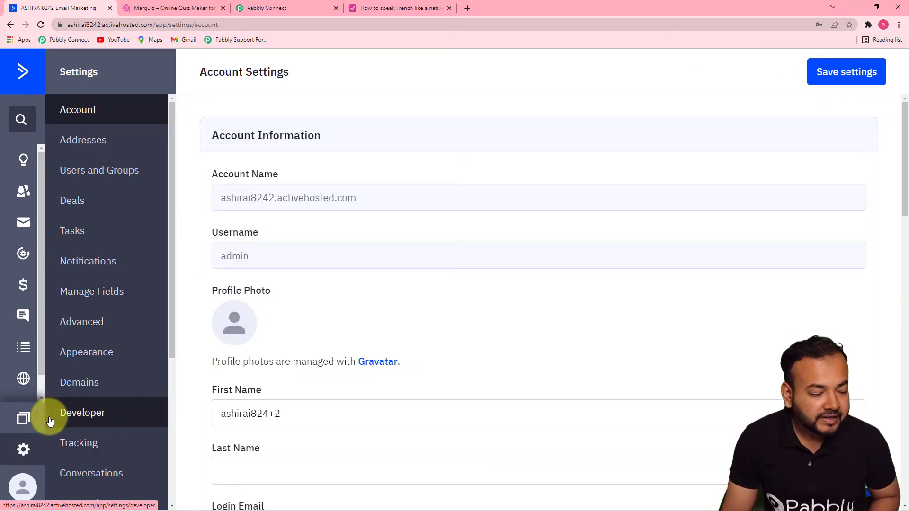
pyautogui.click(82, 415)
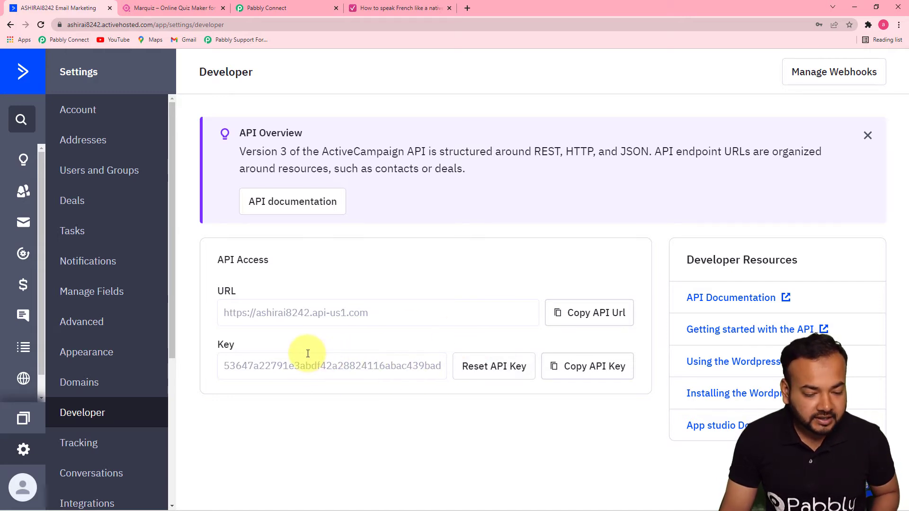
pyautogui.doubleClick(300, 368)
pyautogui.click(316, 378)
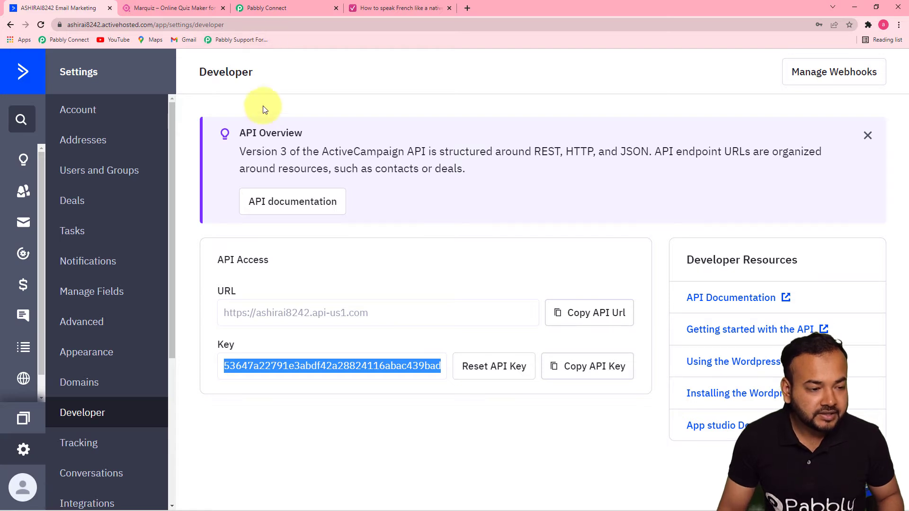
pyautogui.click(302, 10)
# Paste the copied API key into the connection's API Key field.
pyautogui.click(479, 159)
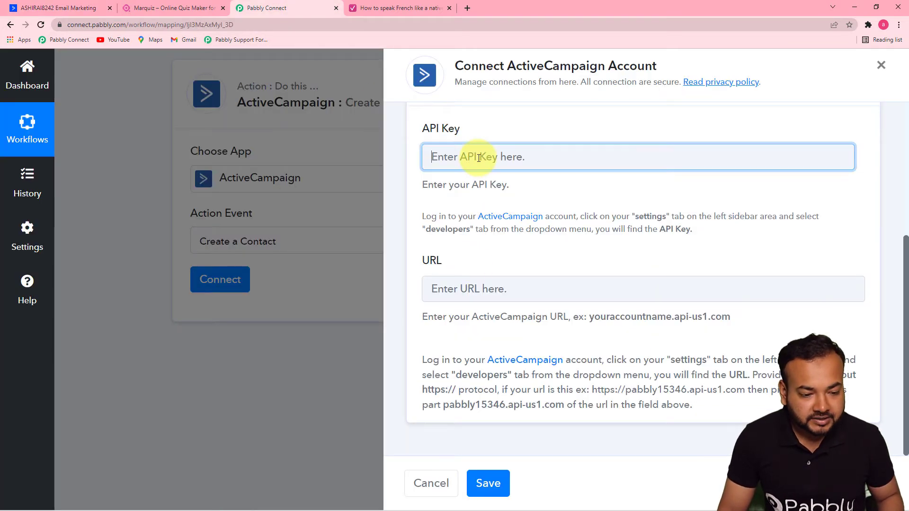
pyautogui.hotkey('ctrl', 'v')
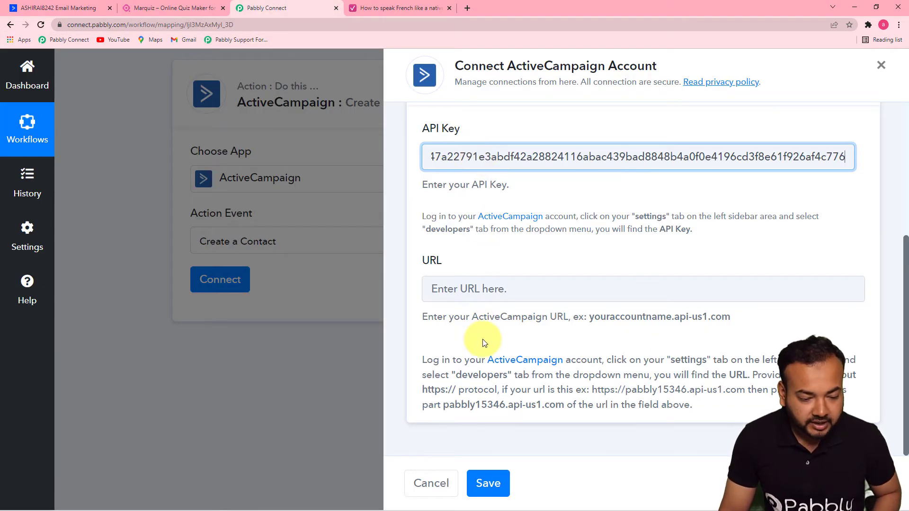
pyautogui.click(487, 342)
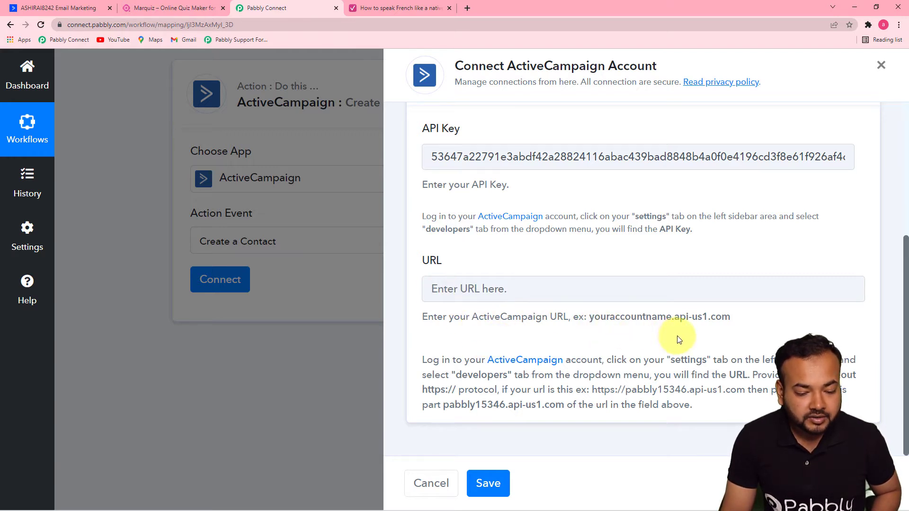
pyautogui.click(61, 7)
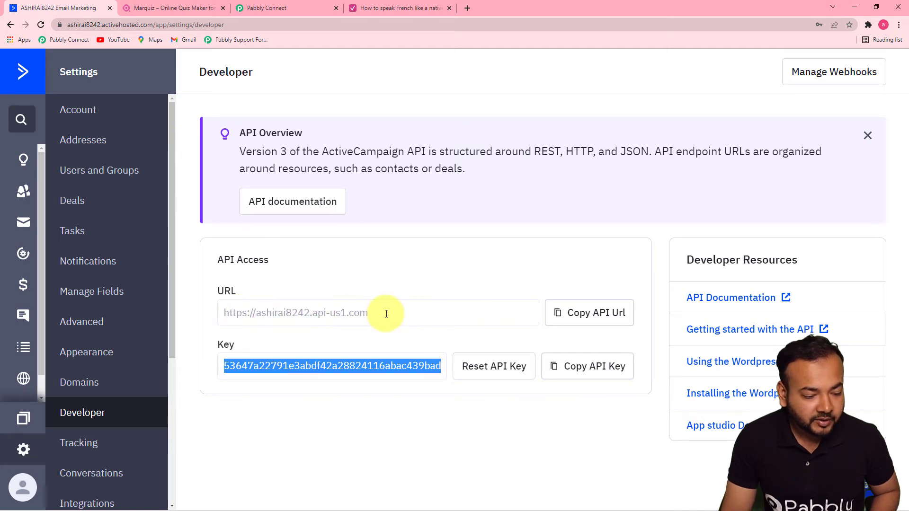
pyautogui.moveTo(376, 317); pyautogui.dragTo(216, 324)
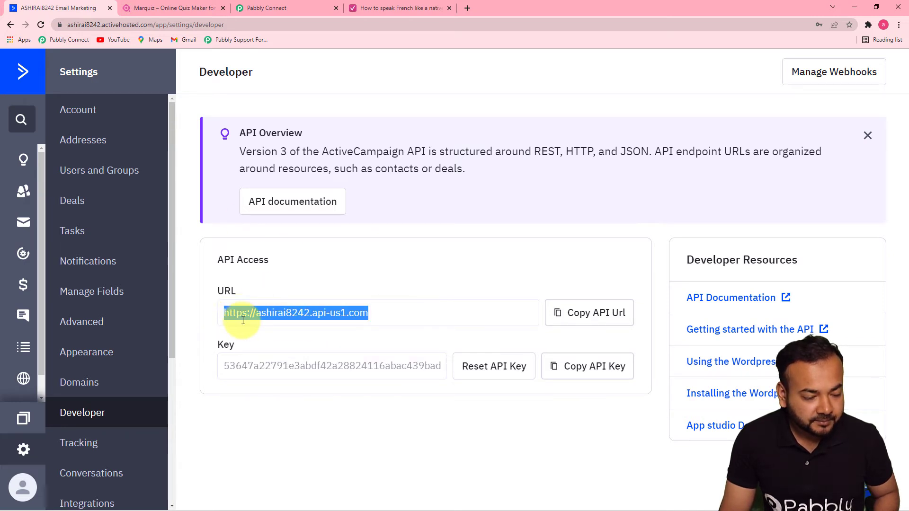
pyautogui.click(313, 10)
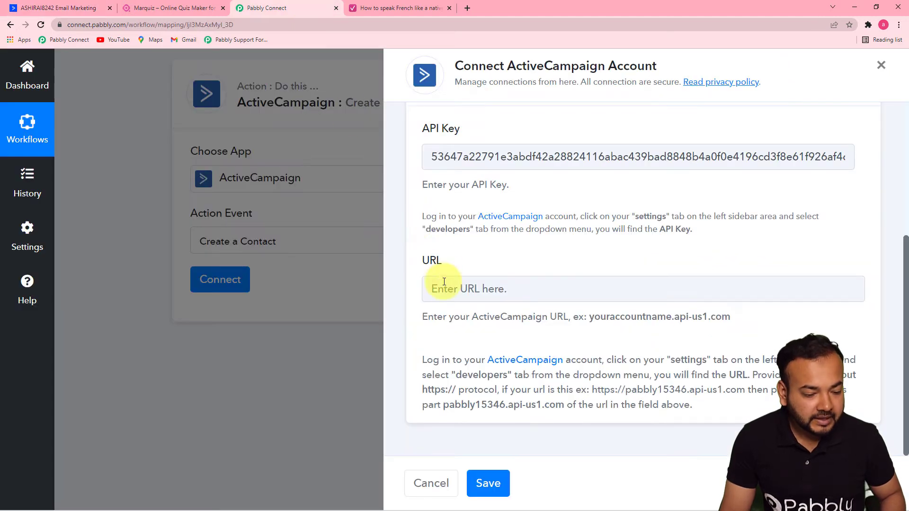
pyautogui.click(460, 285)
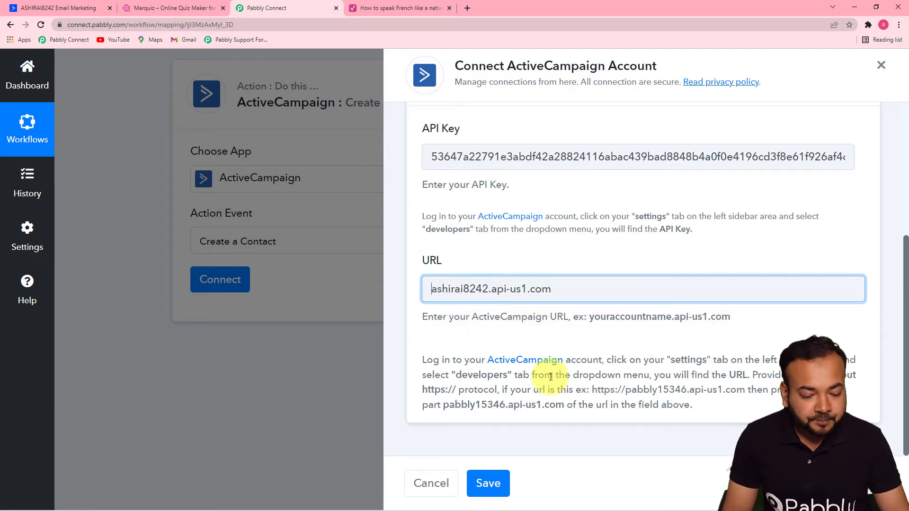
pyautogui.click(492, 481)
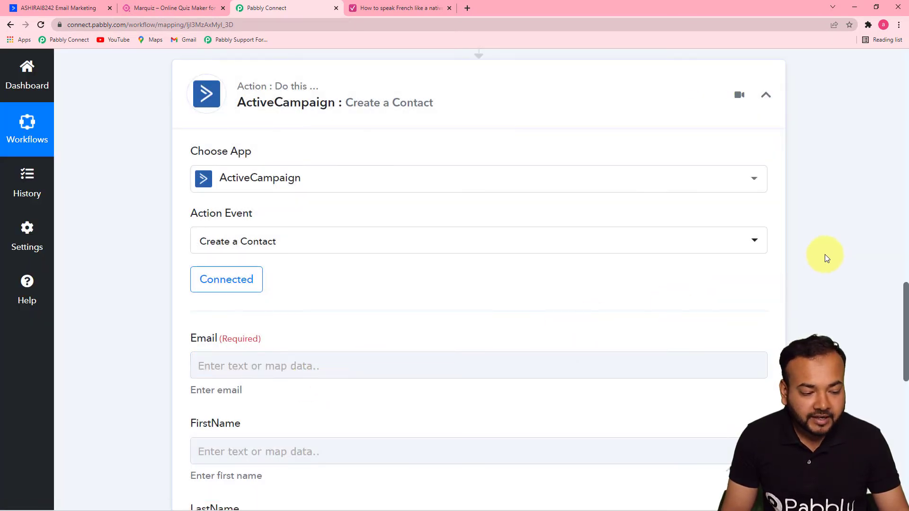
pyautogui.moveTo(906, 293); pyautogui.dragTo(907, 185)
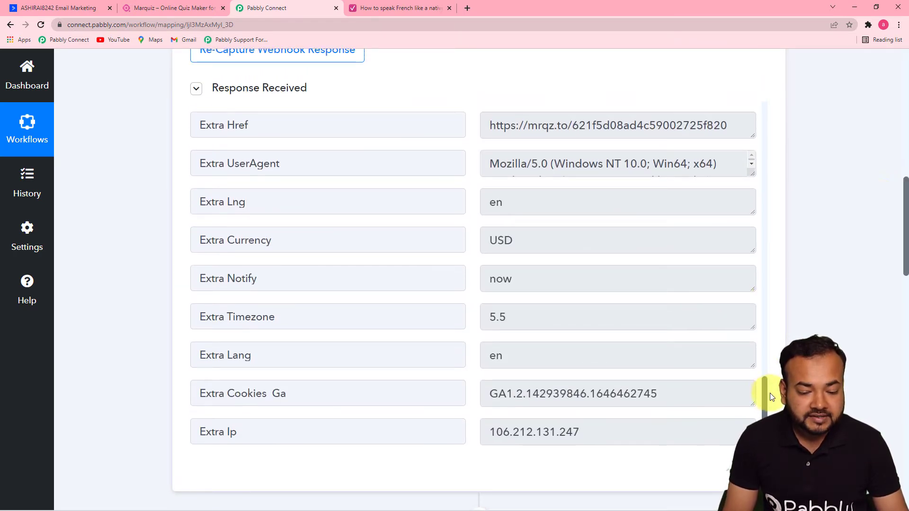
pyautogui.moveTo(766, 400); pyautogui.dragTo(767, 321)
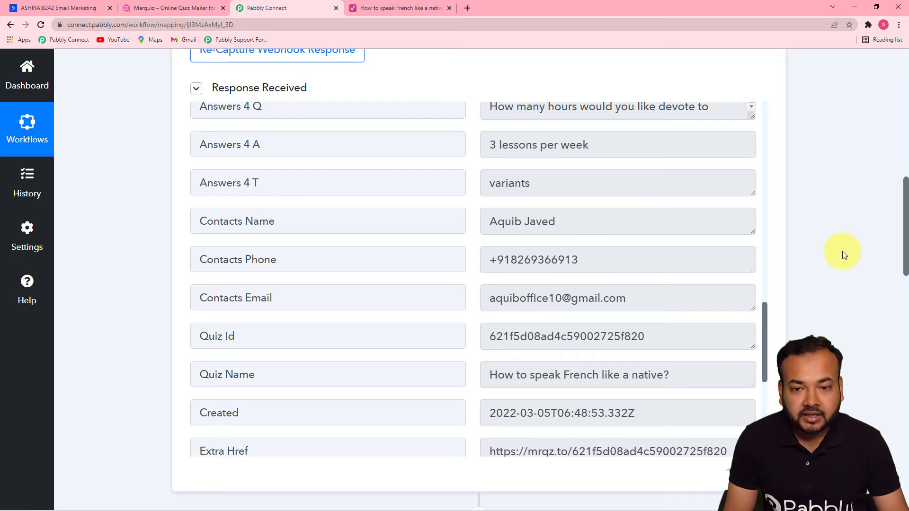
pyautogui.moveTo(901, 228); pyautogui.dragTo(890, 384)
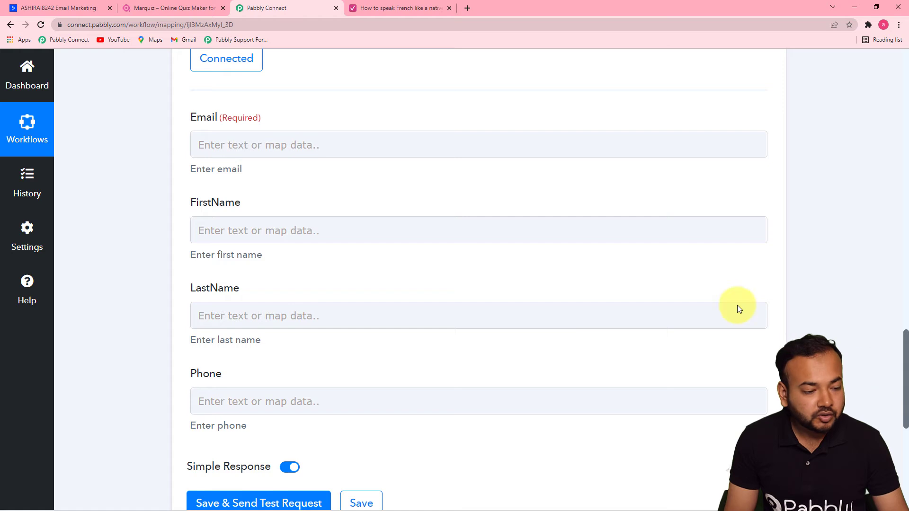
# Map the lead's Contacts Email into Email and Contacts Name into FirstName.
pyautogui.click(273, 144)
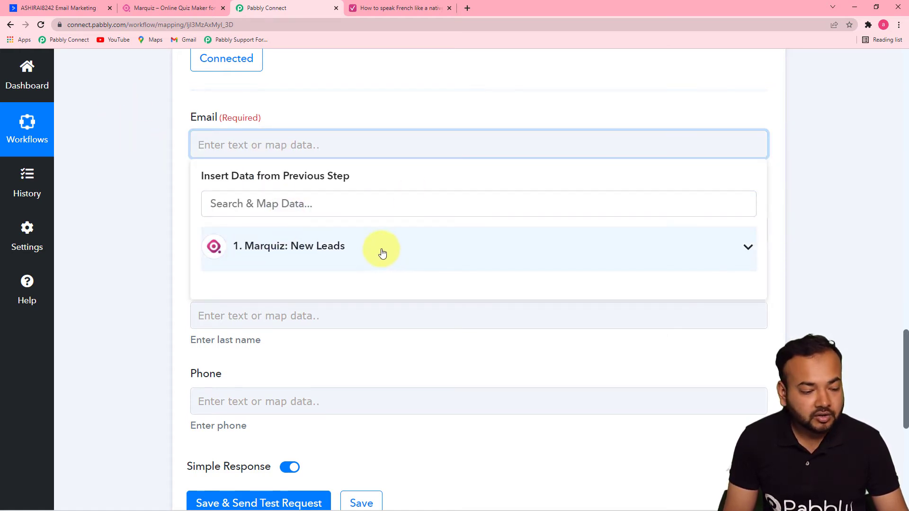
pyautogui.click(367, 251)
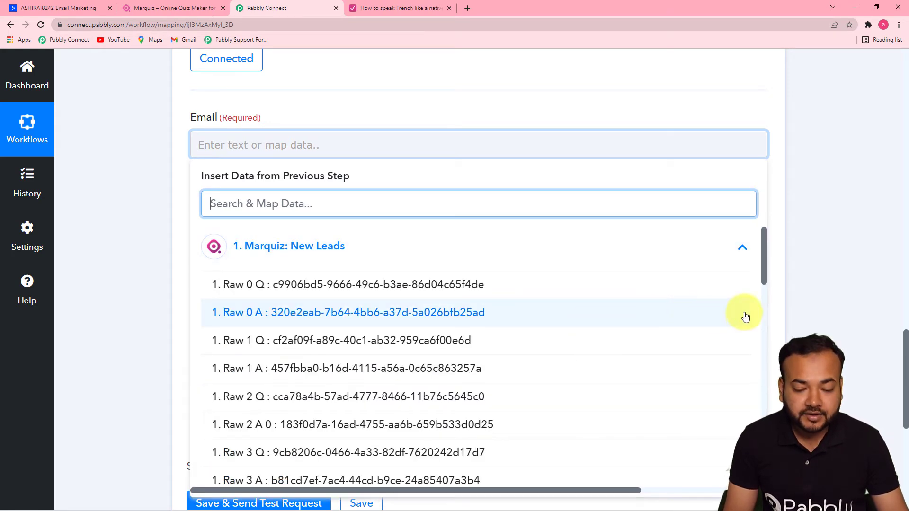
pyautogui.moveTo(765, 274); pyautogui.dragTo(765, 427)
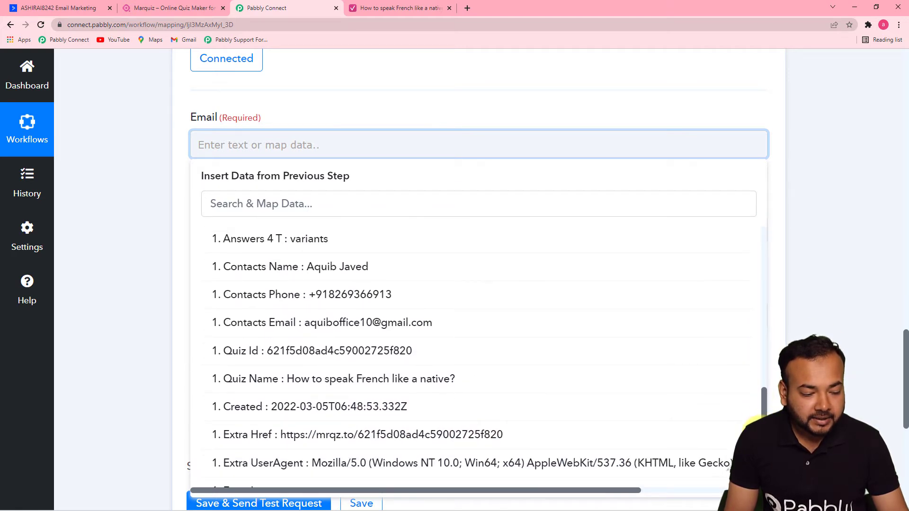
pyautogui.click(315, 326)
pyautogui.click(124, 236)
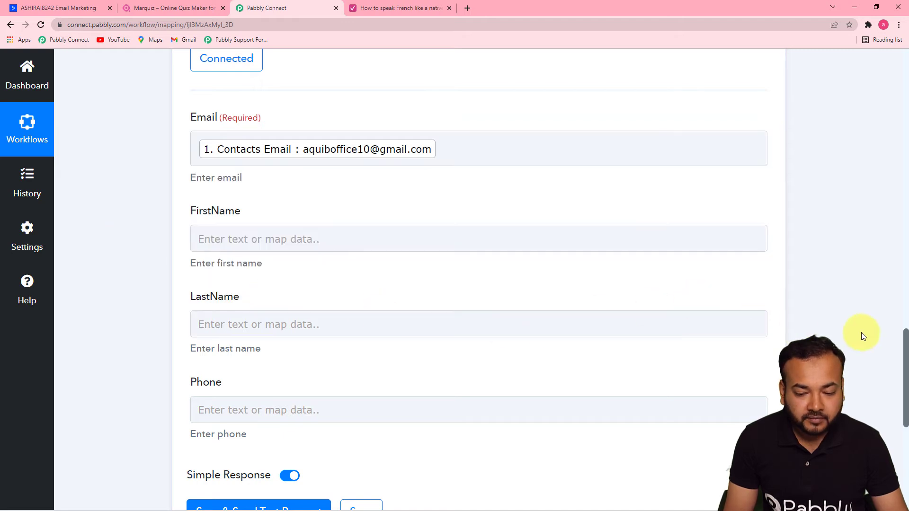
pyautogui.moveTo(906, 338); pyautogui.dragTo(905, 363)
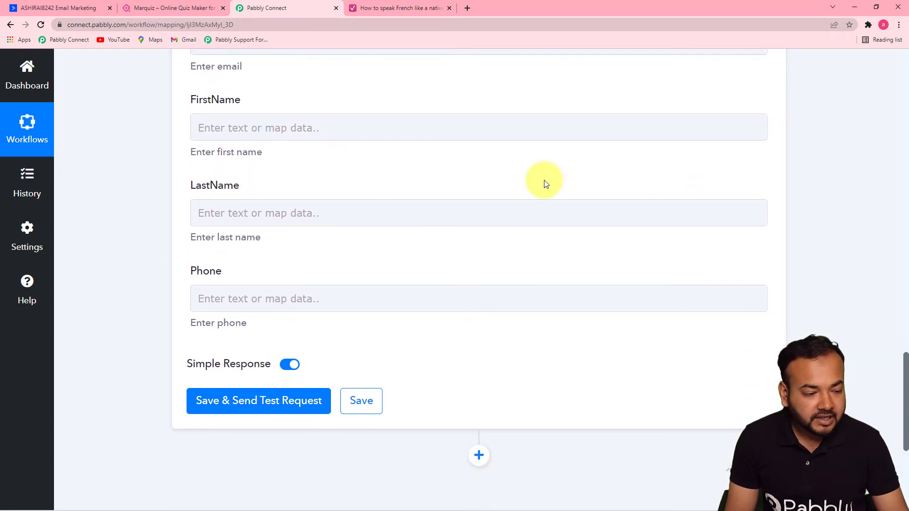
pyautogui.click(391, 135)
pyautogui.click(345, 229)
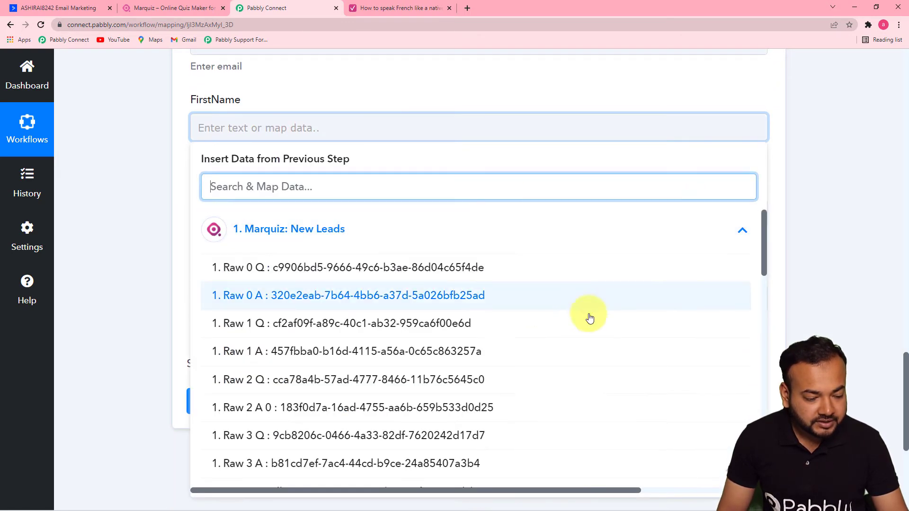
pyautogui.moveTo(762, 243); pyautogui.dragTo(755, 391)
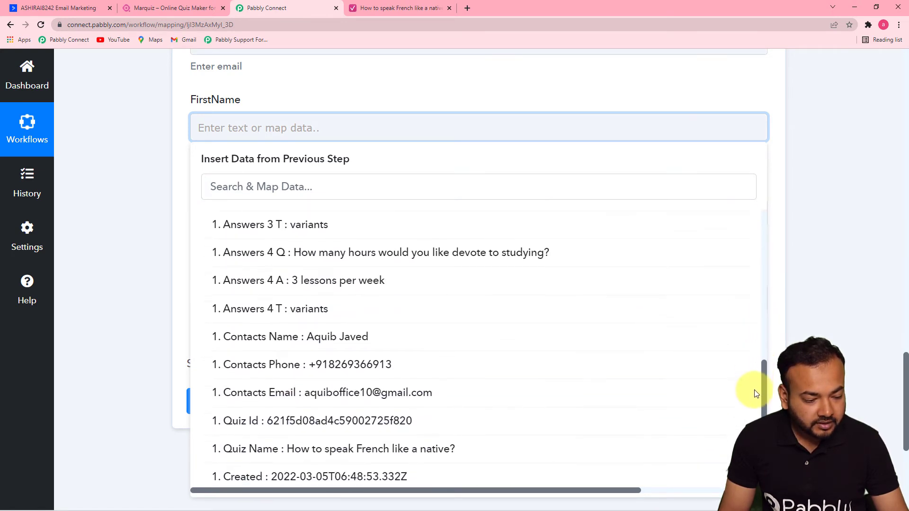
pyautogui.click(369, 346)
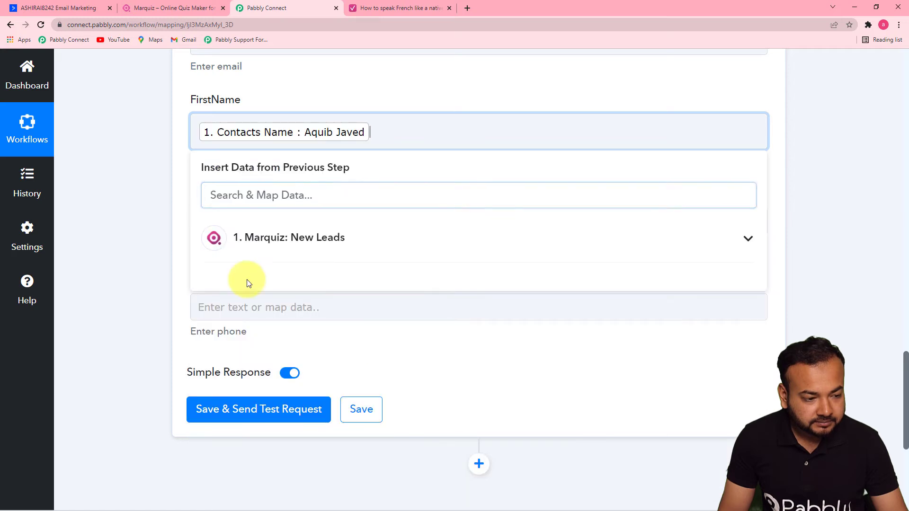
pyautogui.click(147, 254)
# Leave LastName empty and map the lead's Contacts Phone into the Phone field.
pyautogui.click(318, 223)
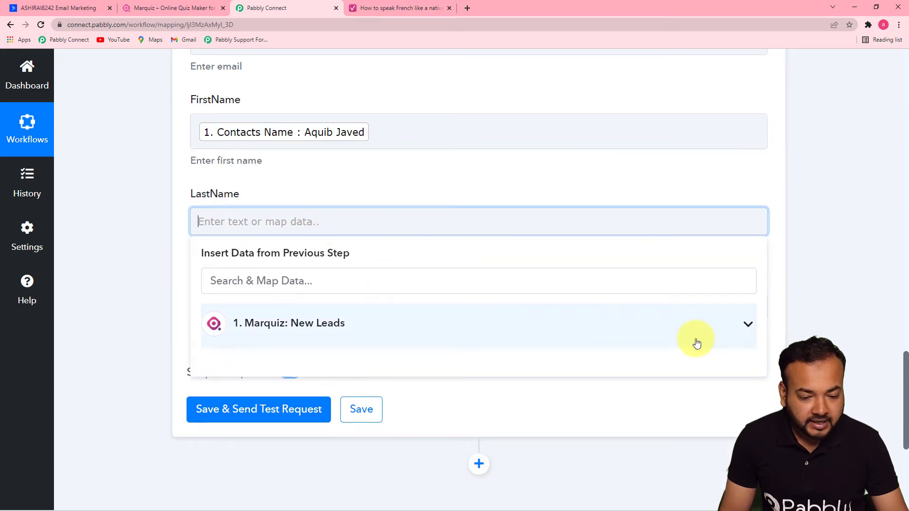
pyautogui.click(735, 327)
pyautogui.moveTo(764, 321); pyautogui.dragTo(762, 427)
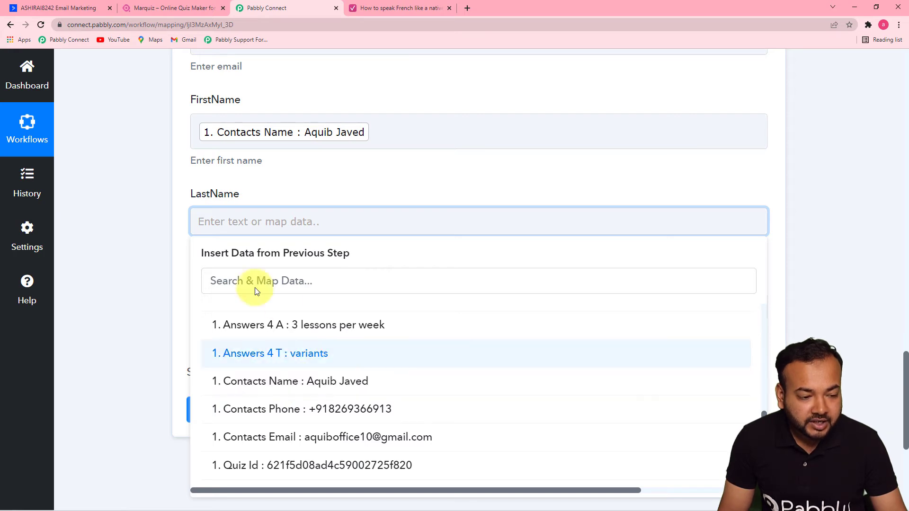
pyautogui.click(151, 236)
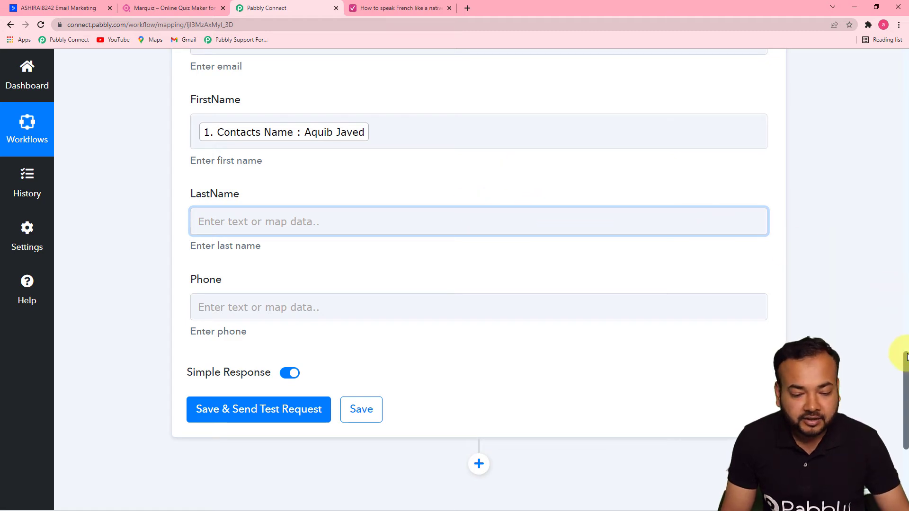
pyautogui.moveTo(906, 362); pyautogui.dragTo(905, 393)
pyautogui.click(336, 175)
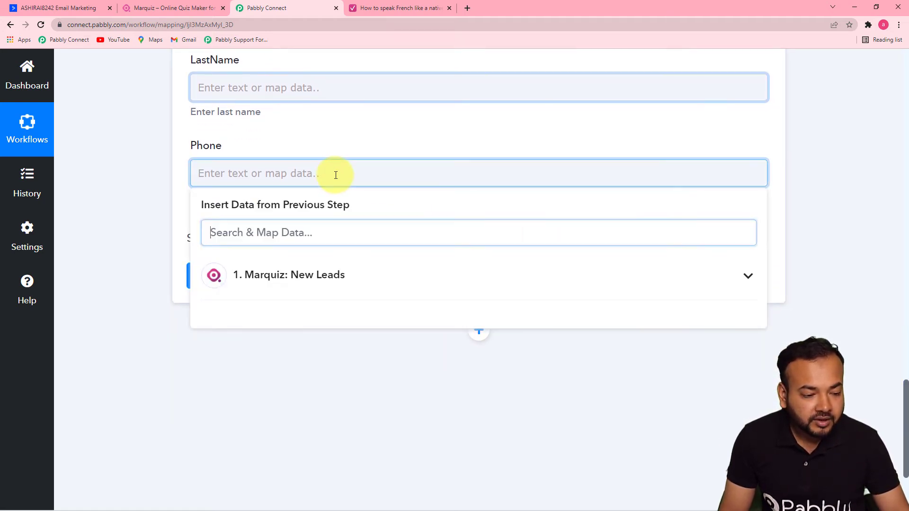
pyautogui.click(340, 280)
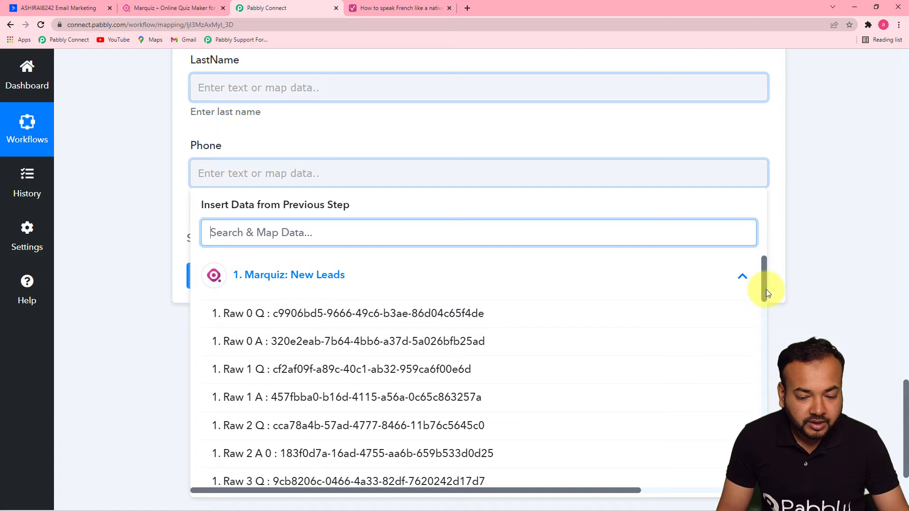
pyautogui.moveTo(765, 289); pyautogui.dragTo(737, 420)
pyautogui.click(513, 372)
pyautogui.click(152, 232)
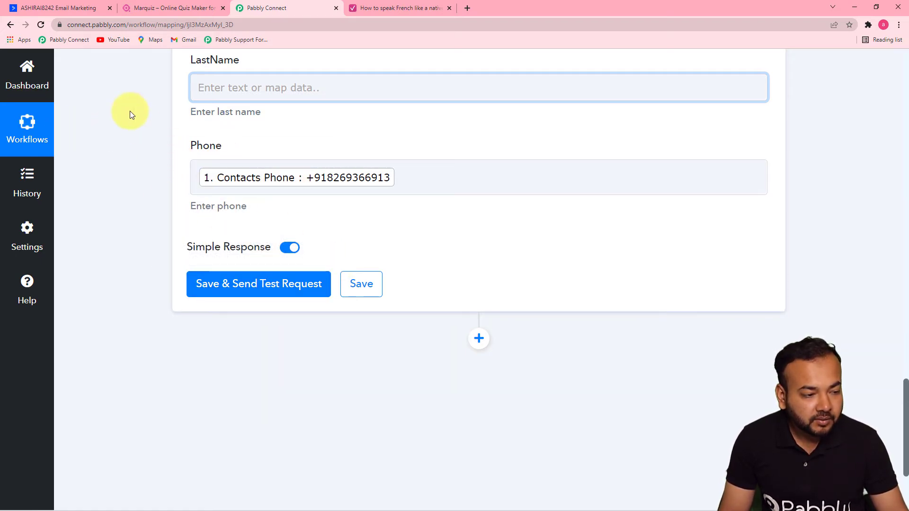
pyautogui.click(66, 14)
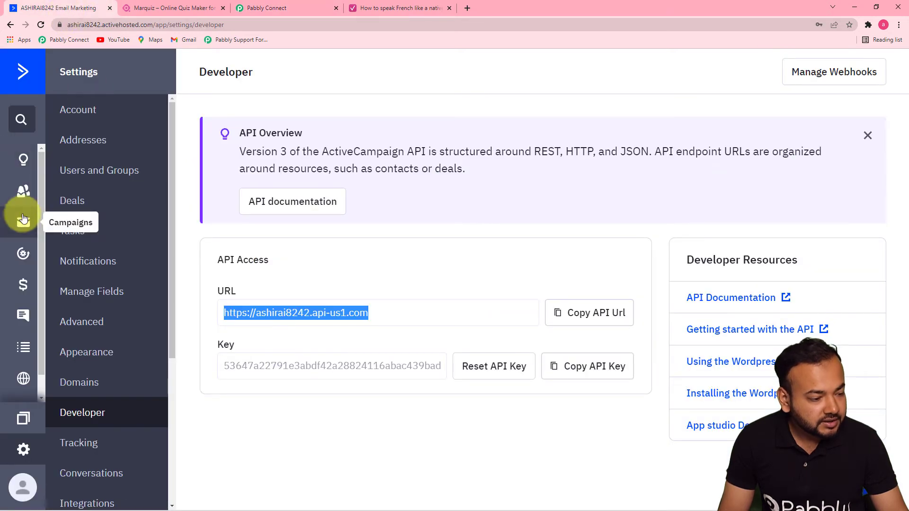
# Look over ActiveCampaign's Contacts list of 3 contacts, then go back to Pabbly Connect.
pyautogui.click(26, 189)
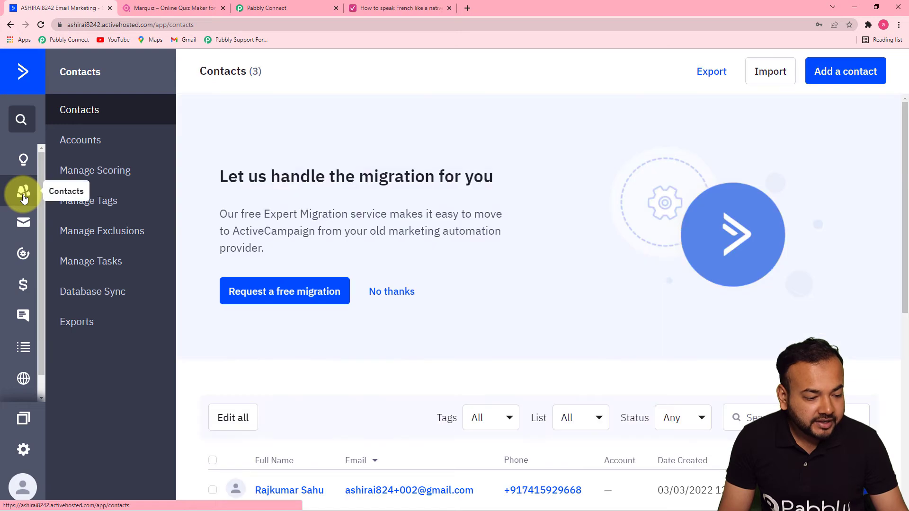
pyautogui.moveTo(906, 199); pyautogui.dragTo(899, 301)
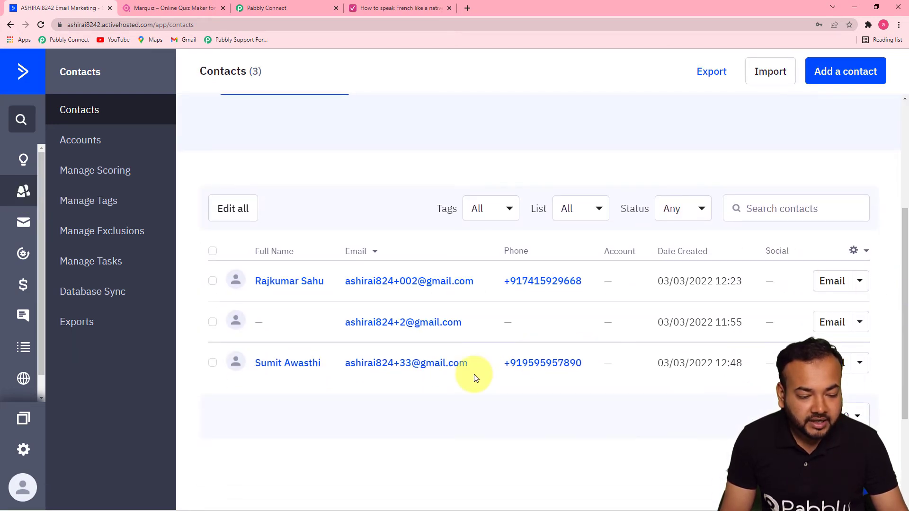
pyautogui.click(267, 7)
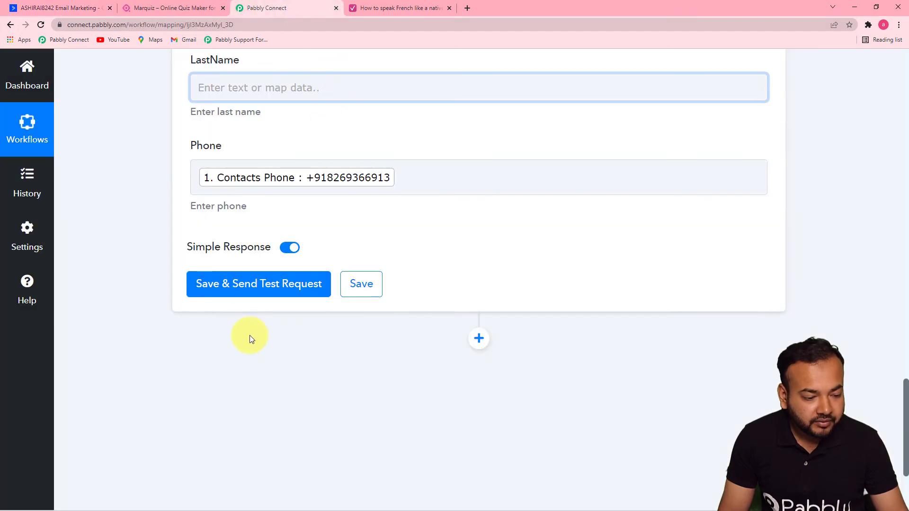
# Save the Create a Contact step, send a test, and review the returned email, phone and name.
pyautogui.click(232, 293)
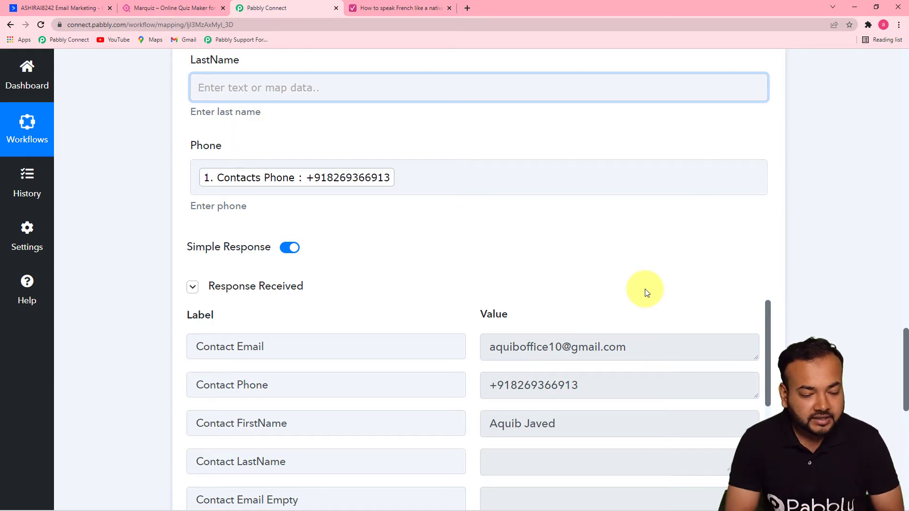
pyautogui.moveTo(904, 340); pyautogui.dragTo(901, 375)
# Reload ActiveCampaign Contacts to see the test lead as a fourth contact, then open Lists.
pyautogui.click(78, 8)
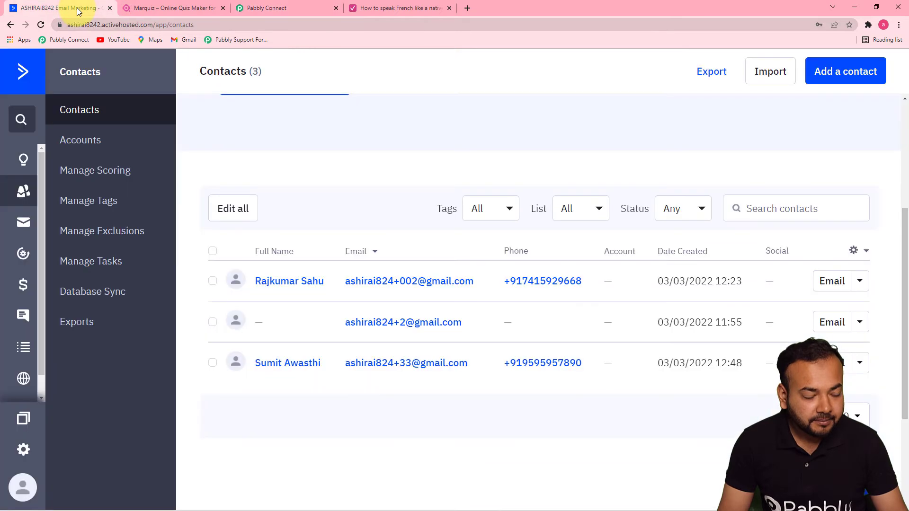
pyautogui.click(39, 25)
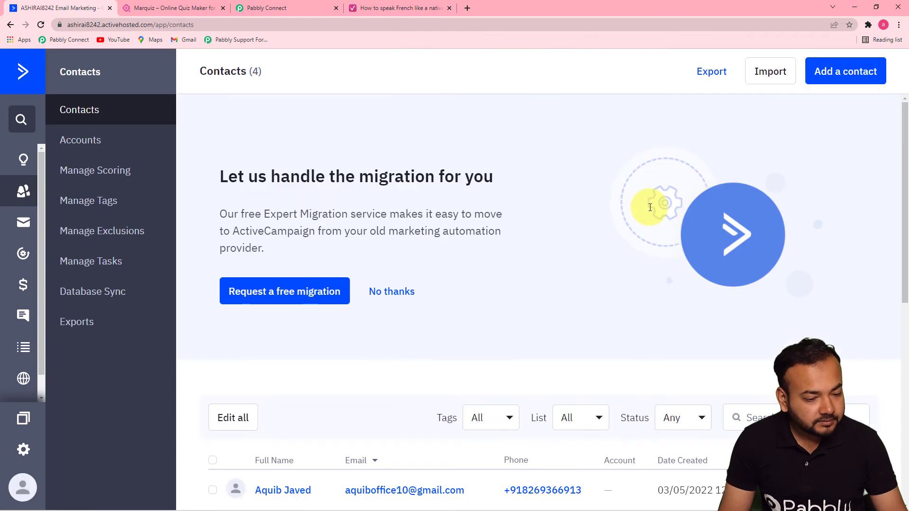
pyautogui.moveTo(905, 239); pyautogui.dragTo(905, 369)
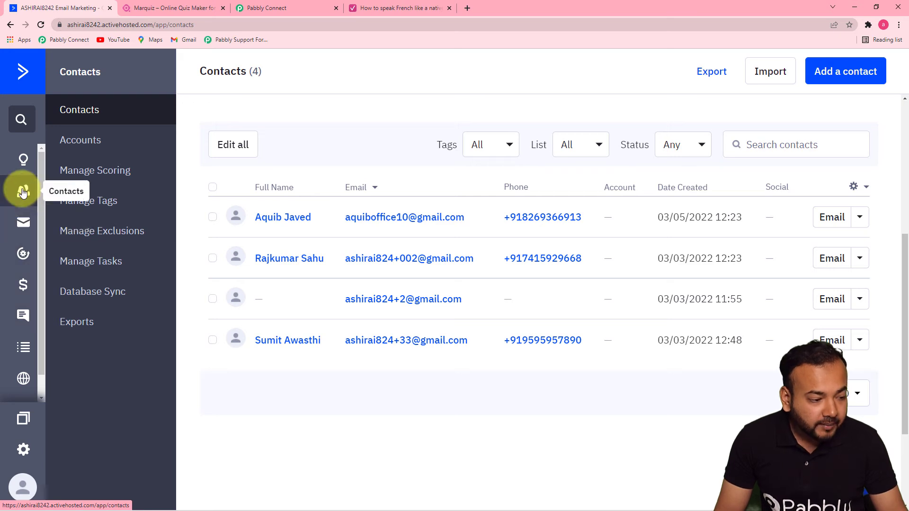
pyautogui.click(25, 227)
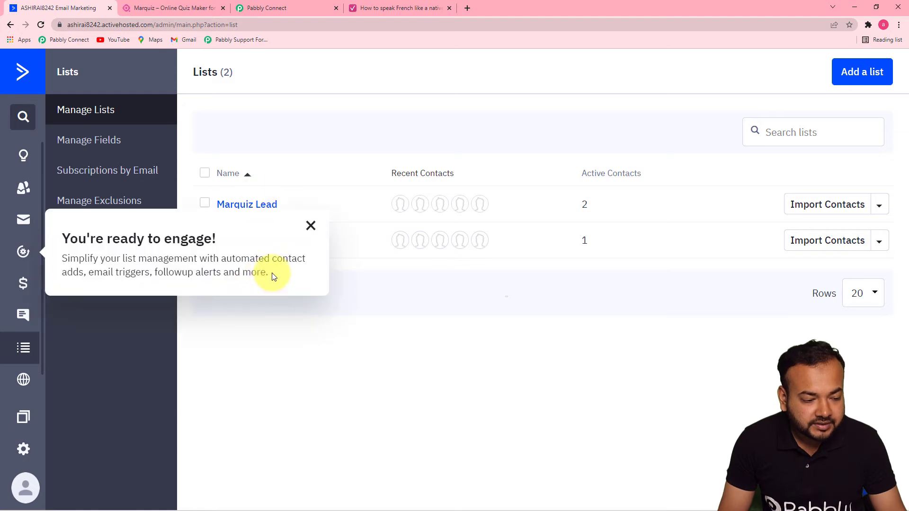
# Open the Marquiz Lead list to confirm its two contacts, then return to the Pabbly Connect workflow.
pyautogui.click(311, 226)
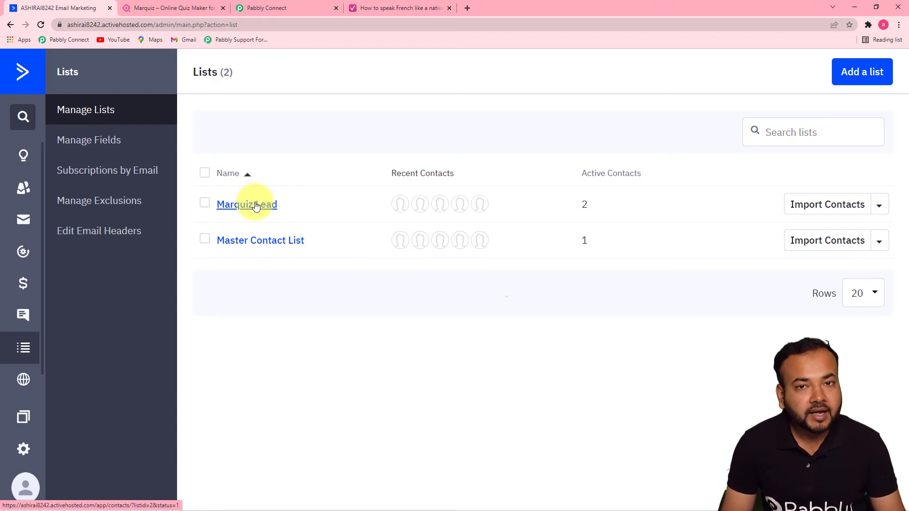
pyautogui.click(255, 206)
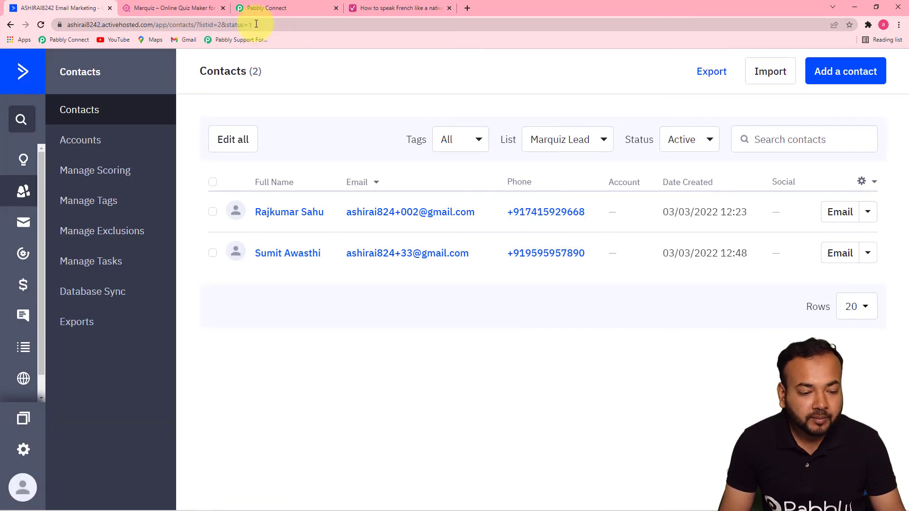
pyautogui.click(260, 8)
pyautogui.moveTo(906, 373); pyautogui.dragTo(905, 442)
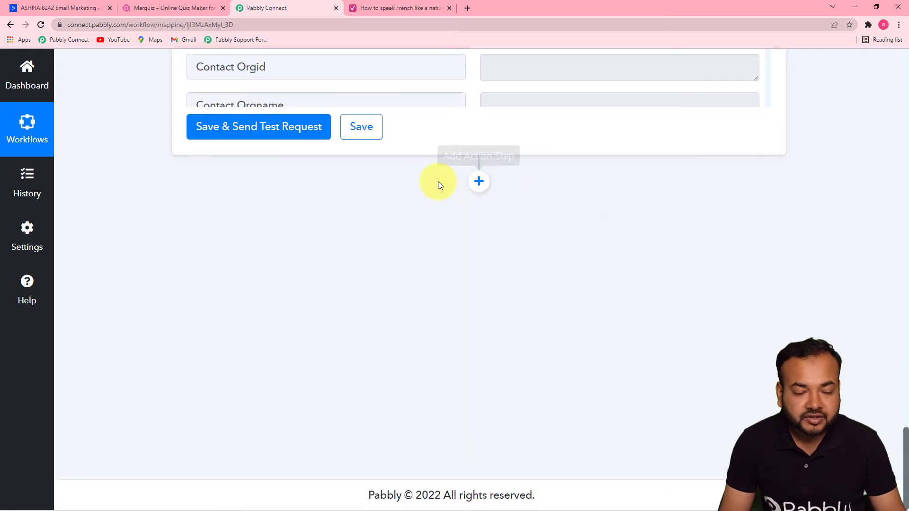
# Add an ActiveCampaign 'Add Contact to a List' action using the existing account connection.
pyautogui.click(479, 181)
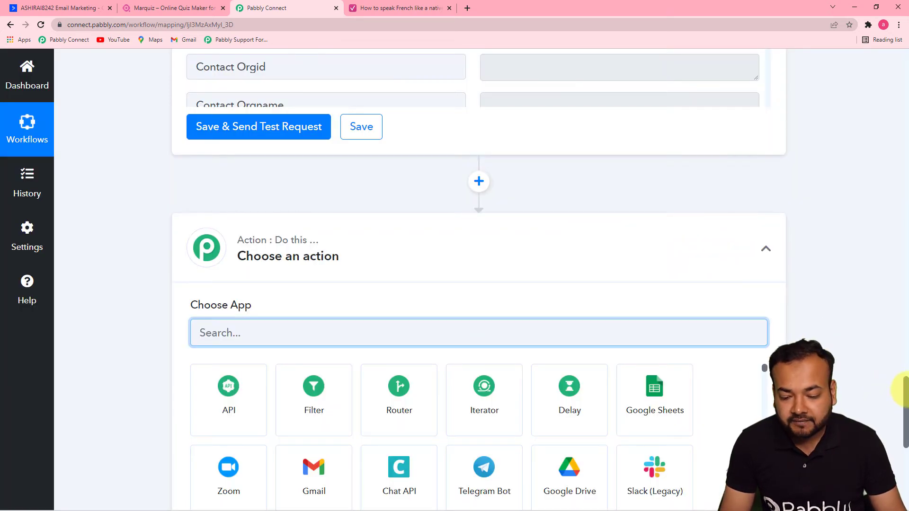
pyautogui.moveTo(905, 384); pyautogui.dragTo(903, 410)
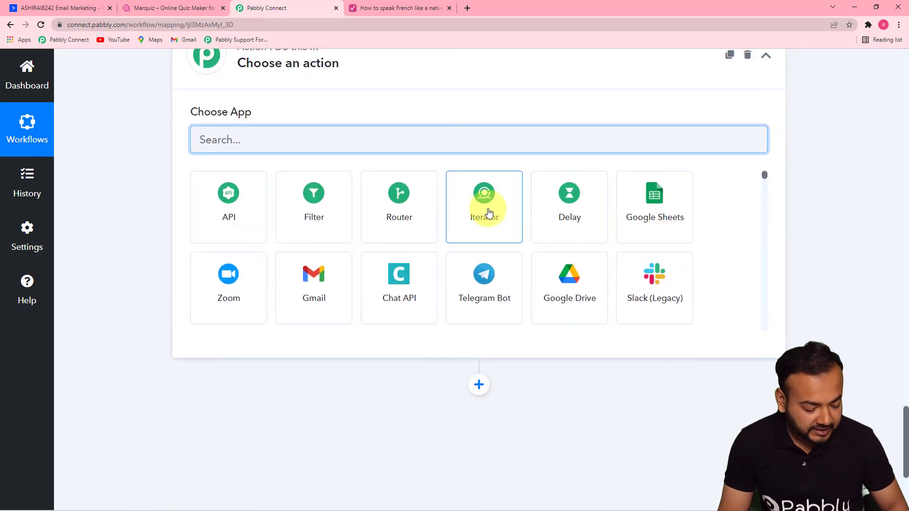
pyautogui.write('acti')
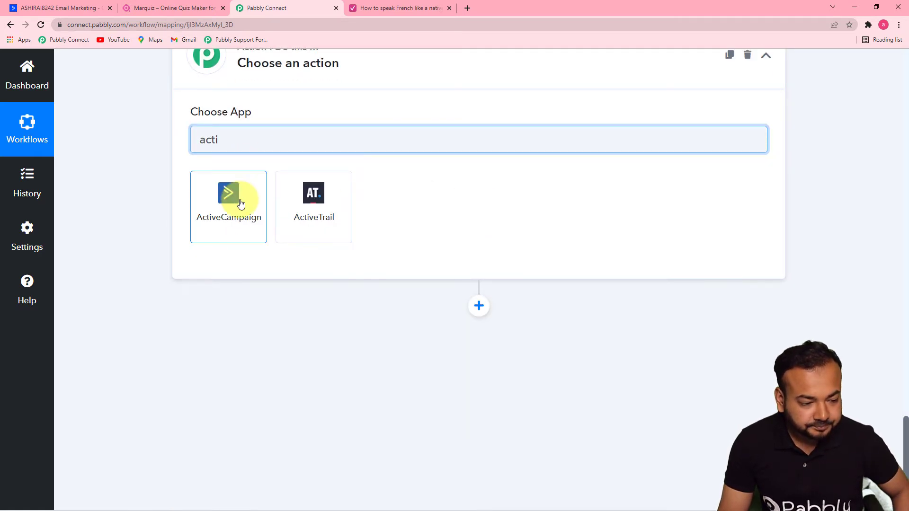
pyautogui.click(234, 197)
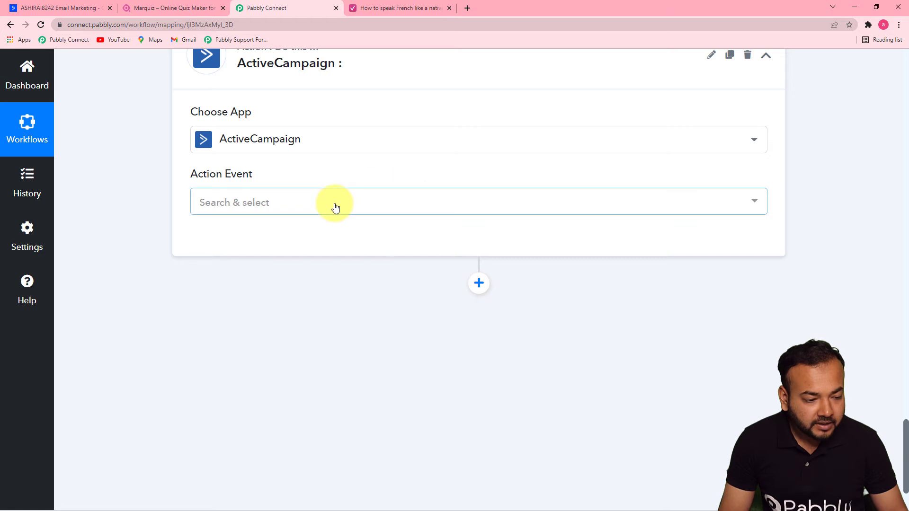
pyautogui.click(335, 207)
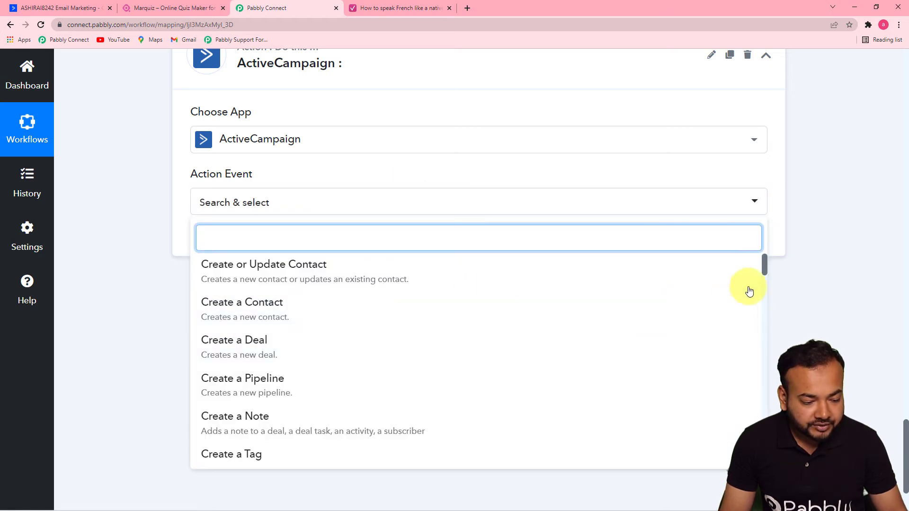
pyautogui.moveTo(764, 270); pyautogui.dragTo(765, 330)
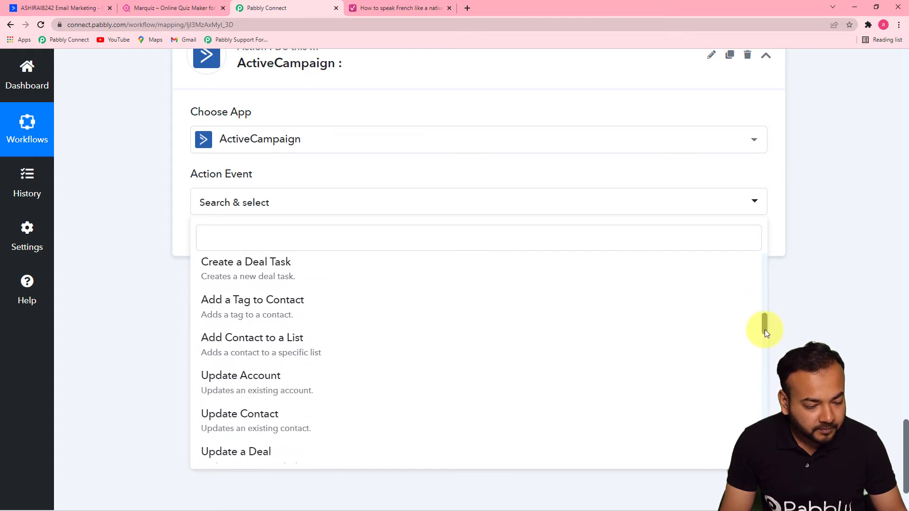
pyautogui.click(233, 348)
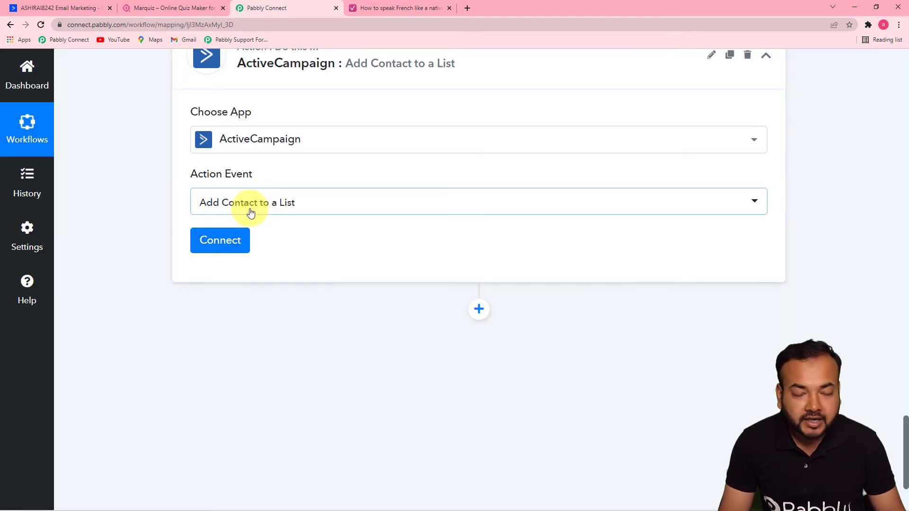
pyautogui.click(221, 240)
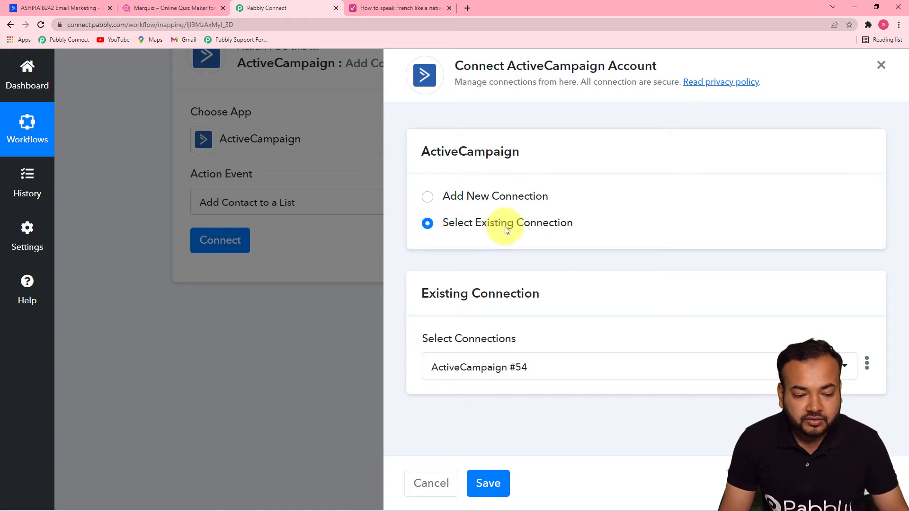
pyautogui.click(491, 484)
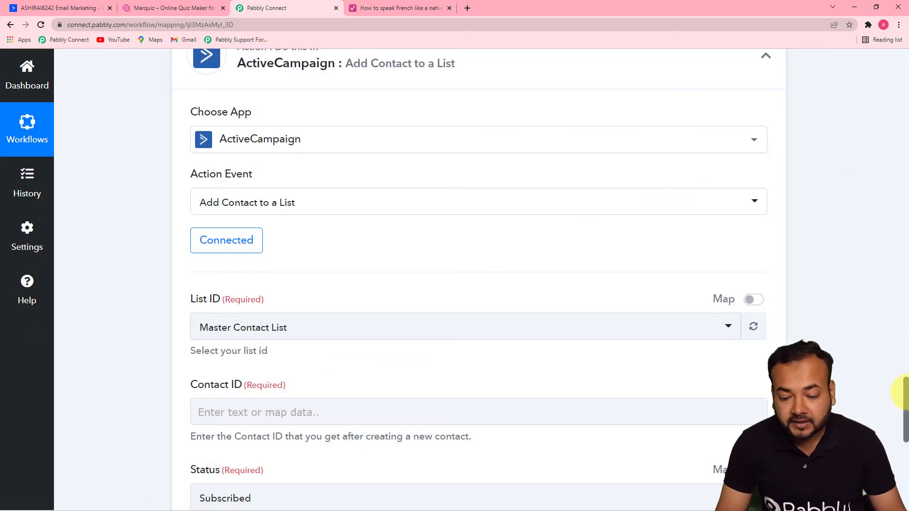
# Set the list step's List ID to Marquiz Lead.
pyautogui.scroll(-4, 900, 393)
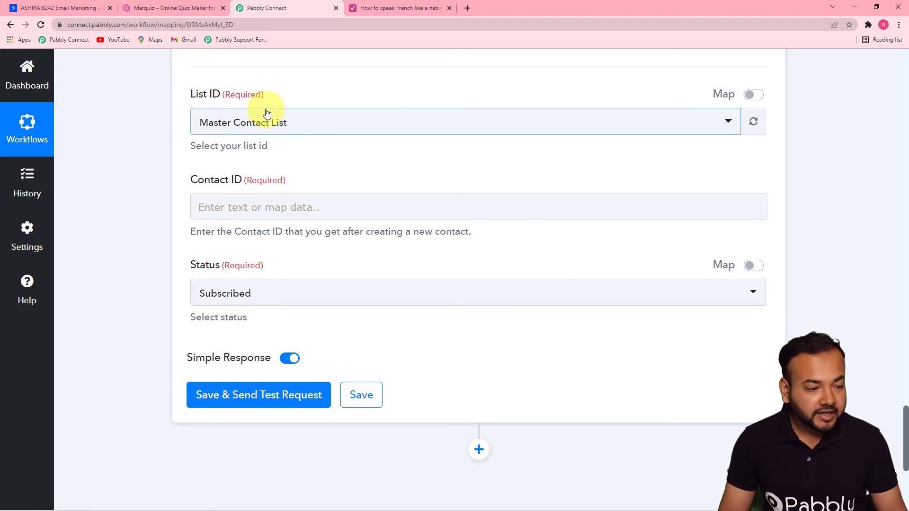
pyautogui.click(286, 122)
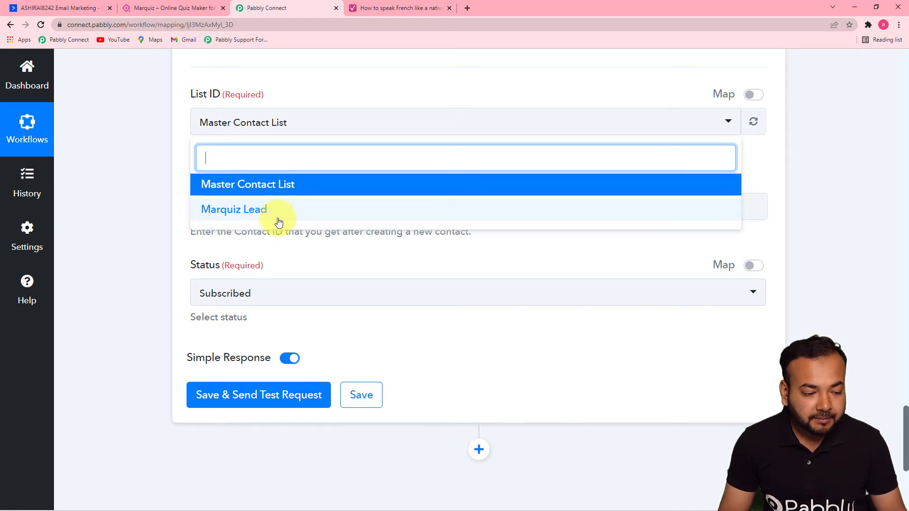
pyautogui.click(227, 215)
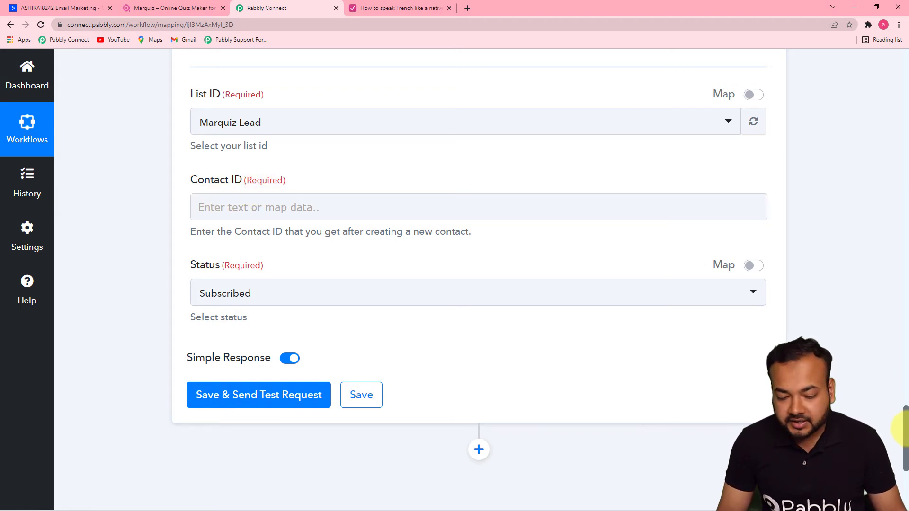
# Scroll through the previous step's Response Received to find the created contact's Id, 4.
pyautogui.moveTo(905, 432); pyautogui.dragTo(892, 326)
pyautogui.scroll(-2, 892, 326)
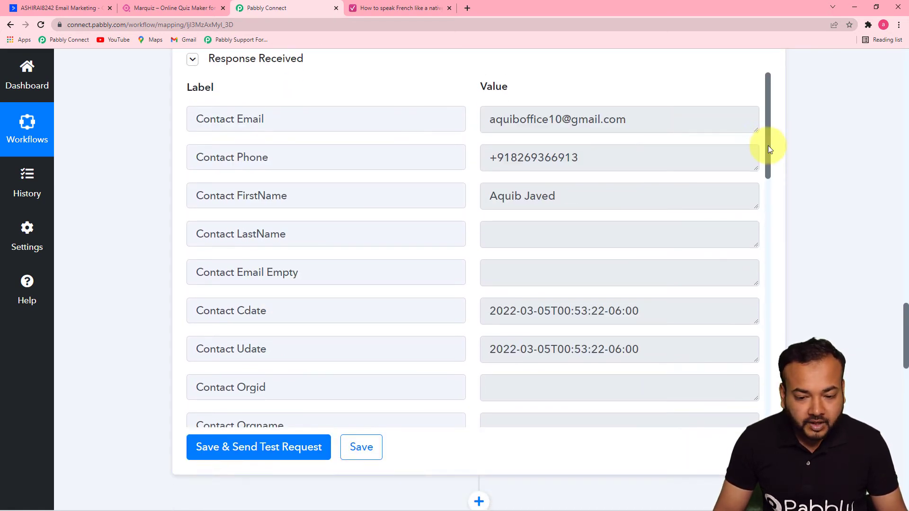
pyautogui.moveTo(768, 147)
pyautogui.mouseDown()
pyautogui.moveTo(769, 167)
pyautogui.moveTo(772, 131)
pyautogui.mouseUp()
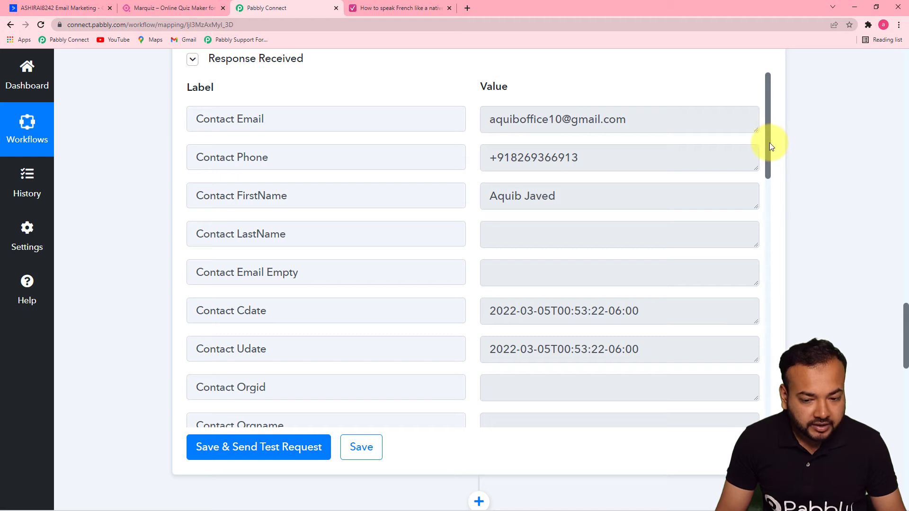
pyautogui.moveTo(768, 143); pyautogui.dragTo(777, 407)
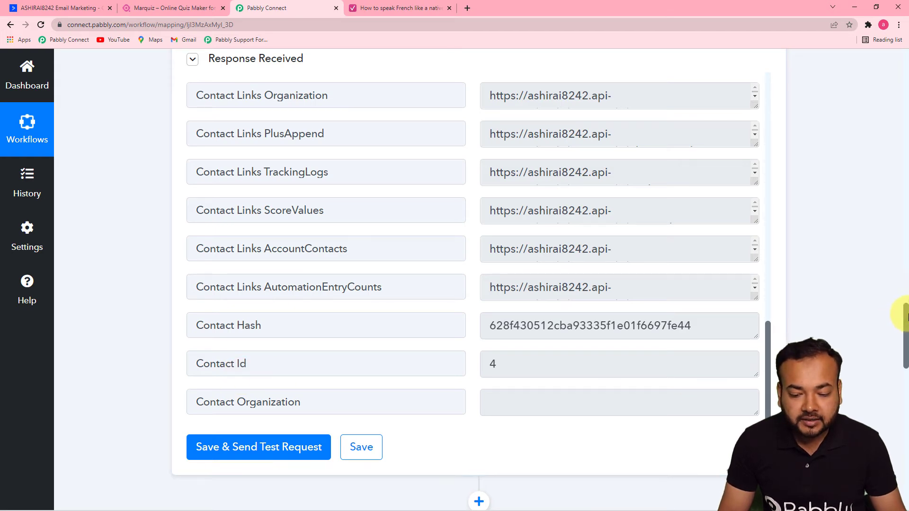
pyautogui.moveTo(906, 316); pyautogui.dragTo(905, 428)
# Map the Create a Contact step's Id into the Contact ID field.
pyautogui.click(297, 149)
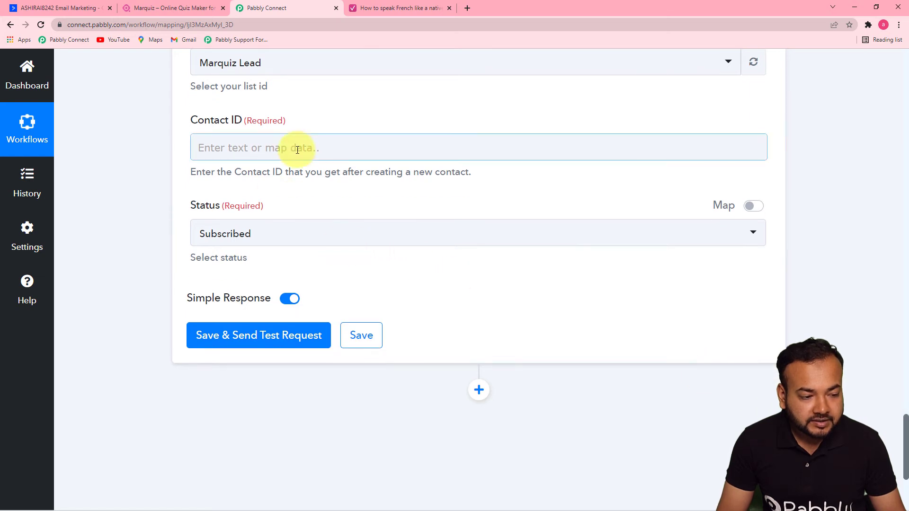
pyautogui.click(328, 150)
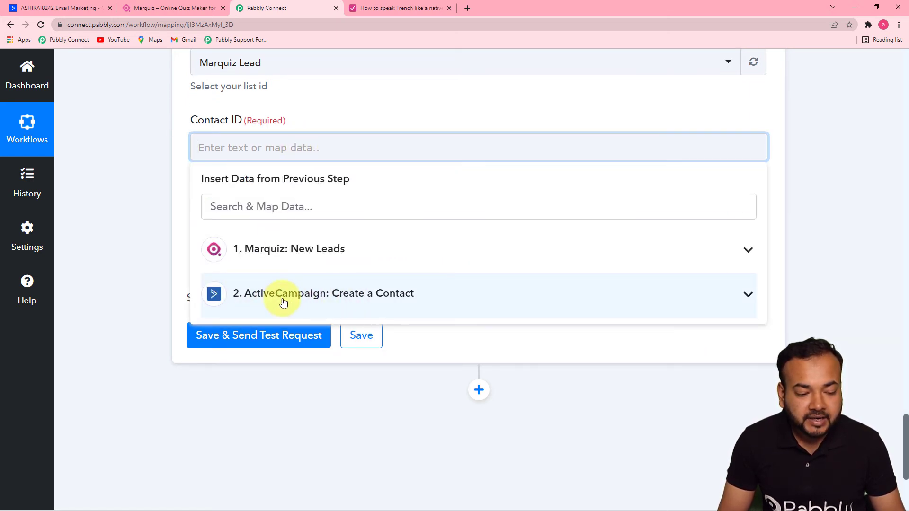
pyautogui.click(346, 297)
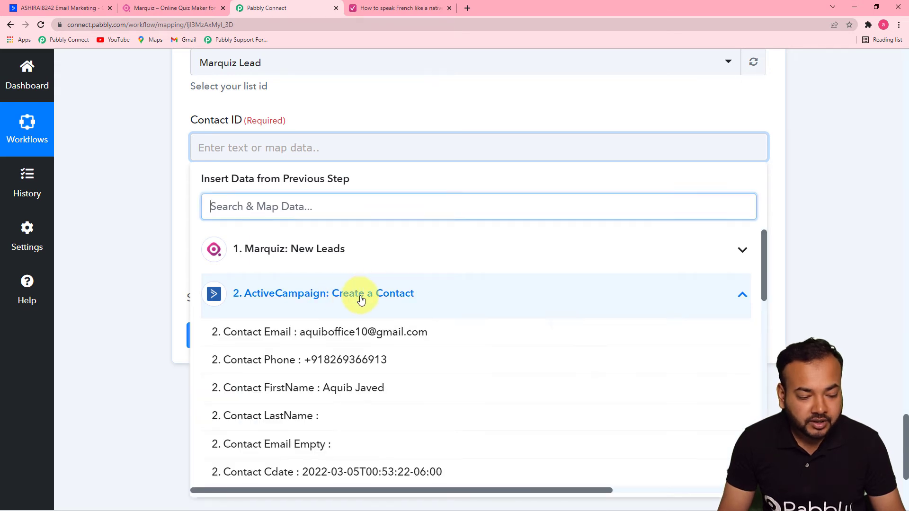
pyautogui.moveTo(763, 283); pyautogui.dragTo(767, 471)
pyautogui.click(354, 438)
pyautogui.click(107, 244)
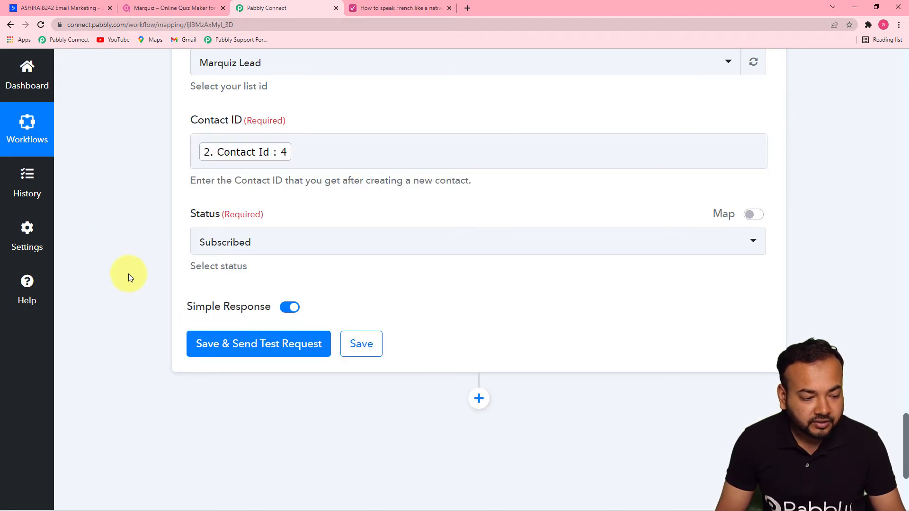
# Keep status Subscribed, test the list step, then view ActiveCampaign's Marquiz Lead contacts.
pyautogui.click(271, 243)
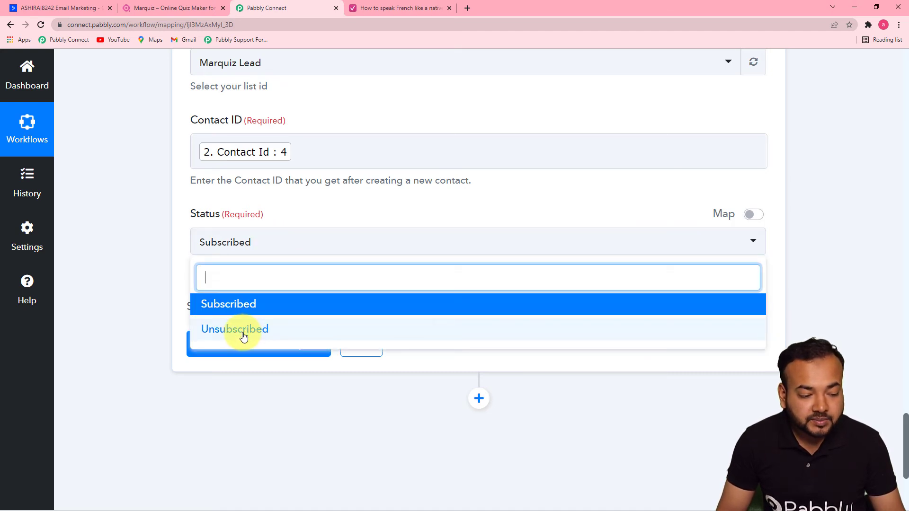
pyautogui.click(251, 305)
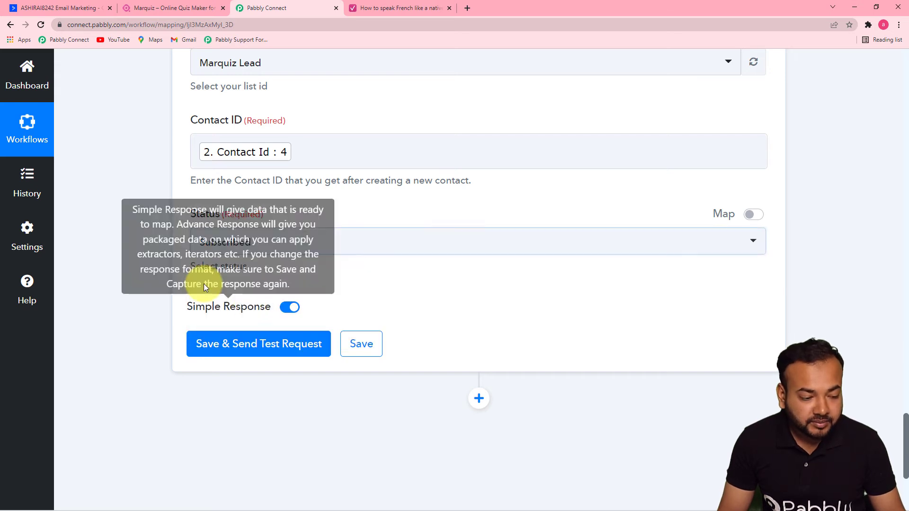
pyautogui.click(197, 344)
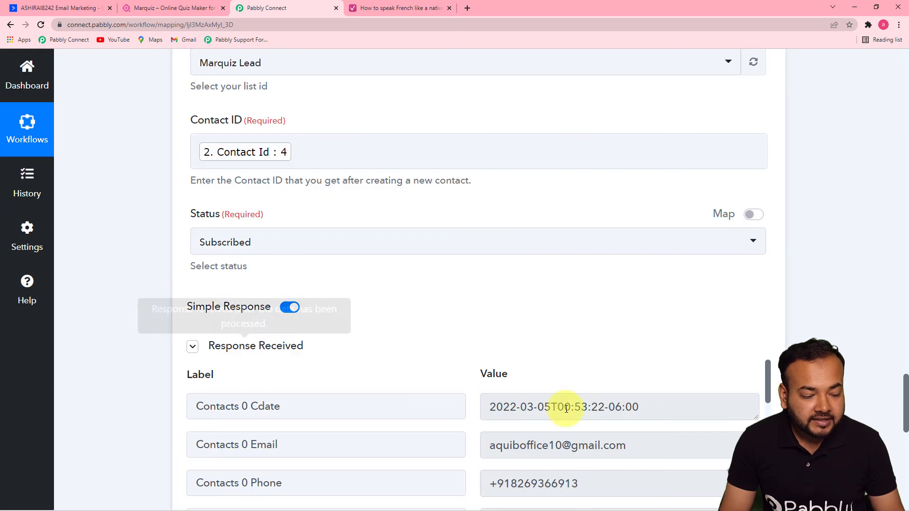
pyautogui.moveTo(905, 384); pyautogui.dragTo(906, 429)
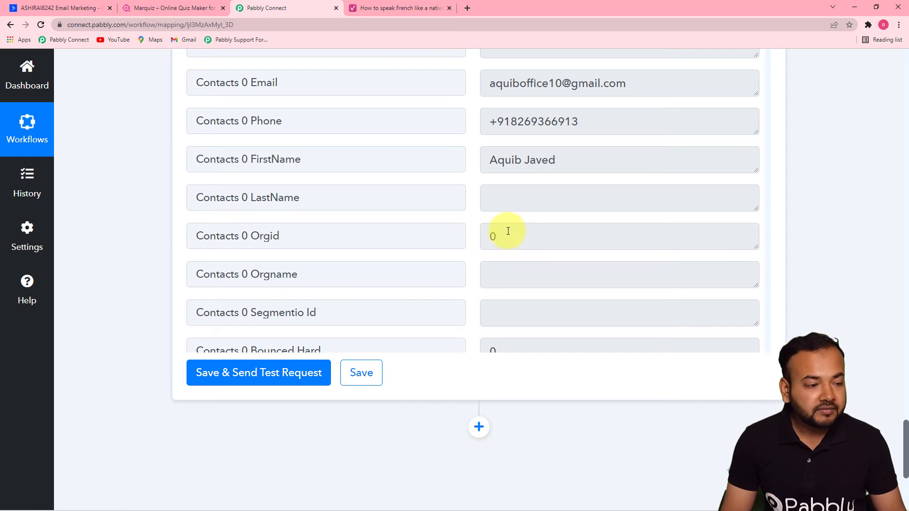
pyautogui.click(59, 10)
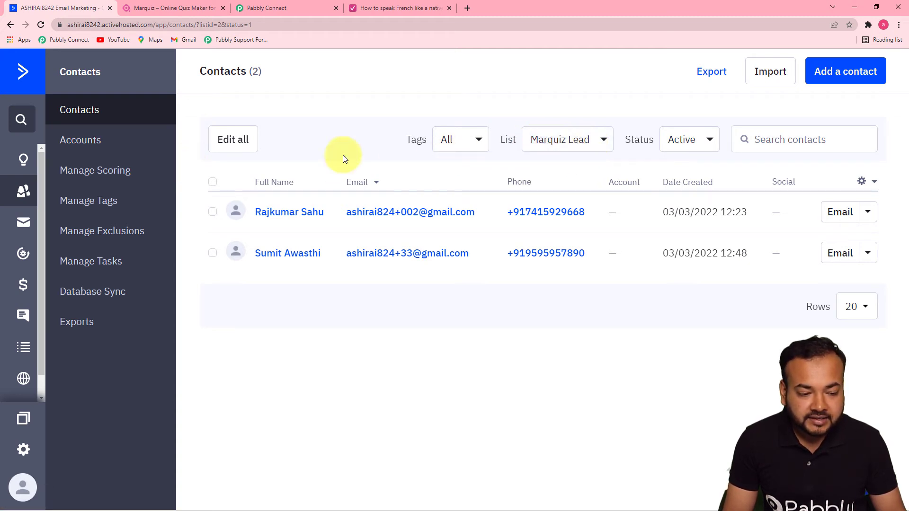
# Reload ActiveCampaign's Marquiz Lead contacts to see the third contact, then return to Pabbly Connect.
pyautogui.click(41, 26)
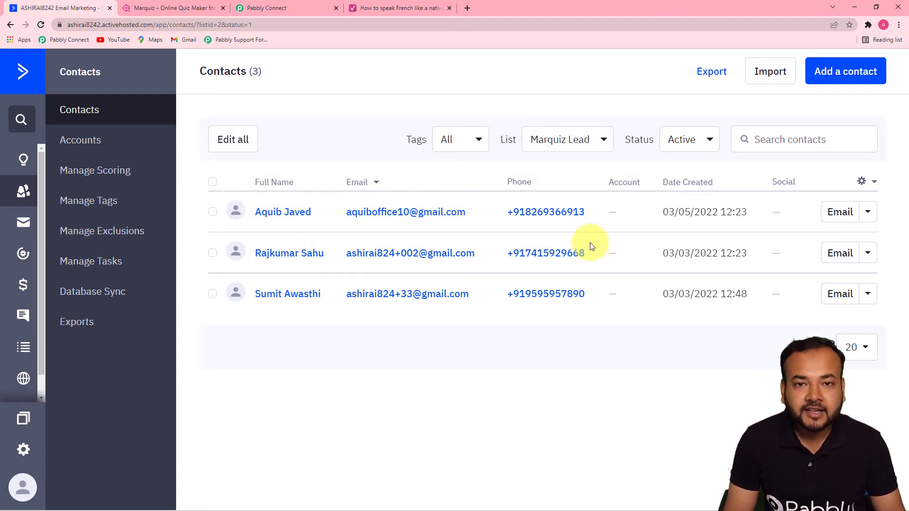
pyautogui.click(309, 9)
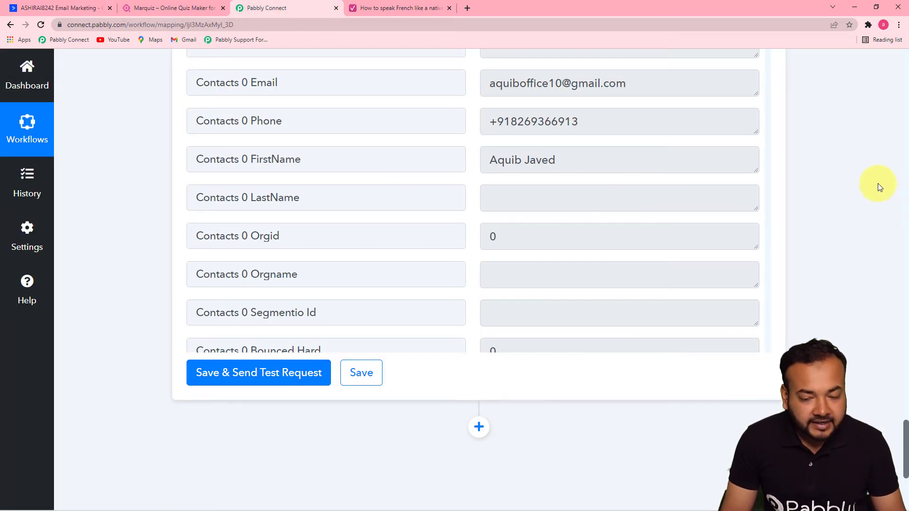
# Add an ActiveCampaign Create a Tag action step using the existing account connection.
pyautogui.moveTo(907, 429); pyautogui.dragTo(907, 461)
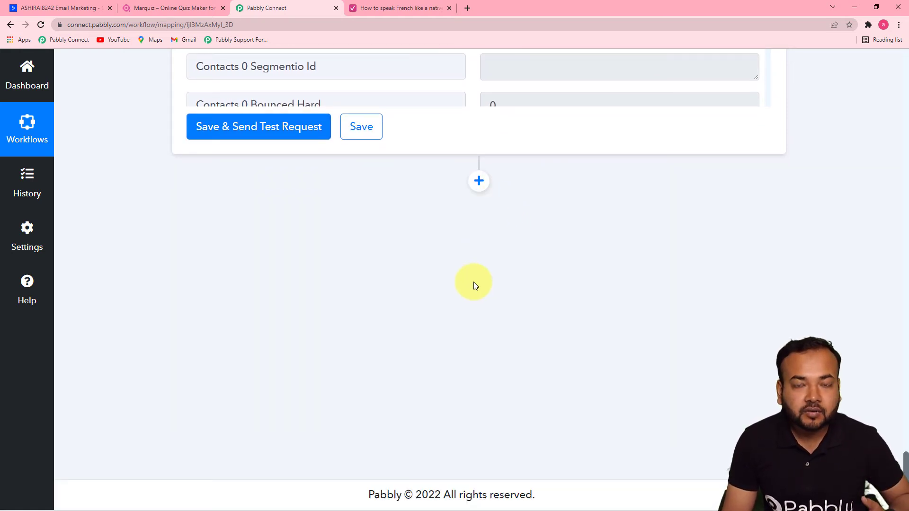
pyautogui.click(481, 182)
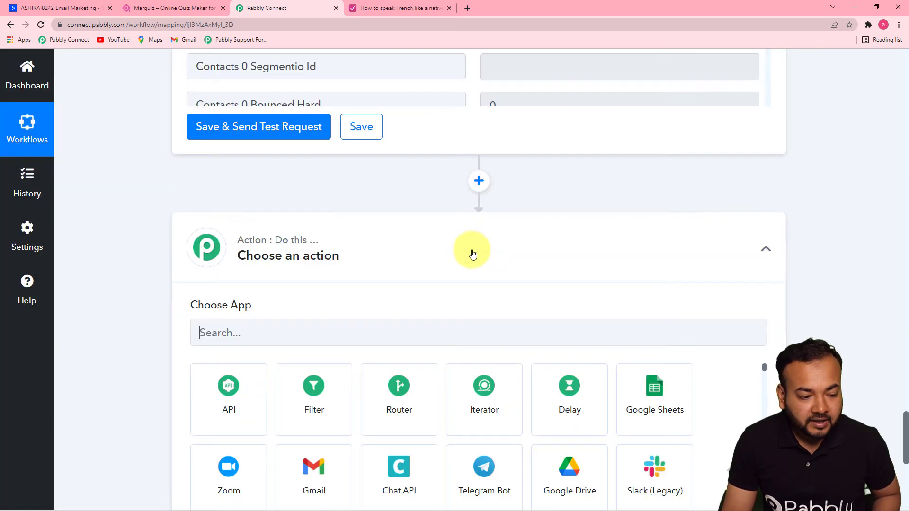
pyautogui.scroll(-4, 906, 421)
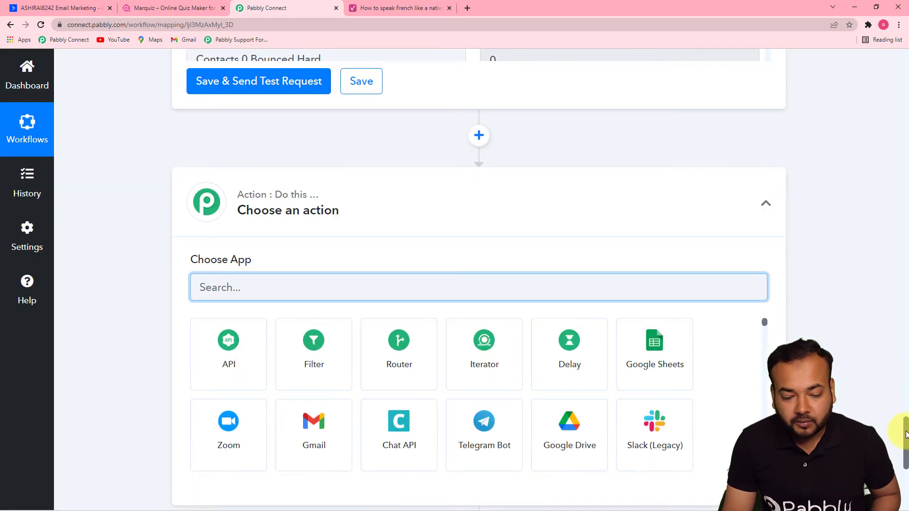
pyautogui.write('acti')
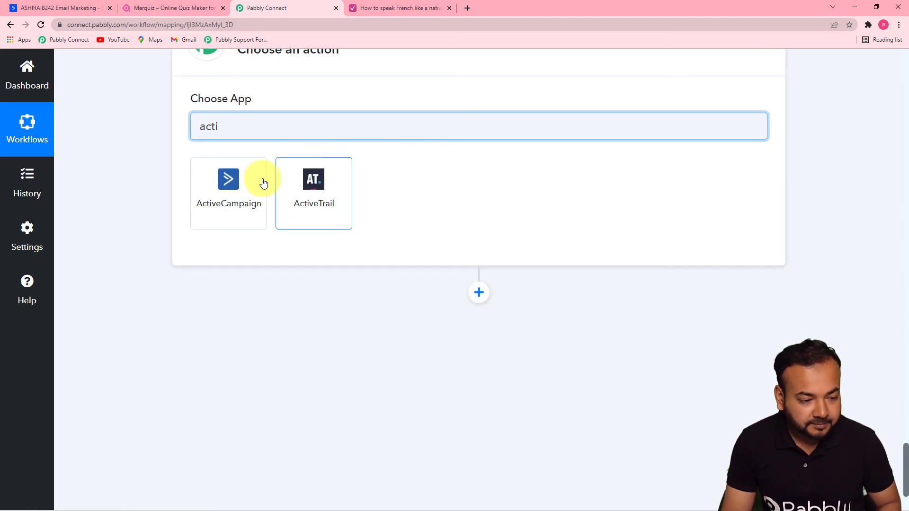
pyautogui.click(263, 184)
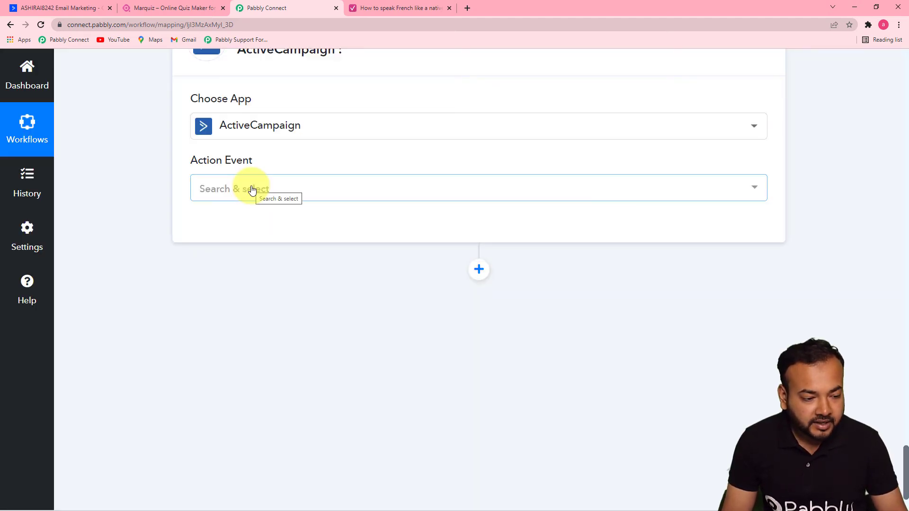
pyautogui.click(252, 190)
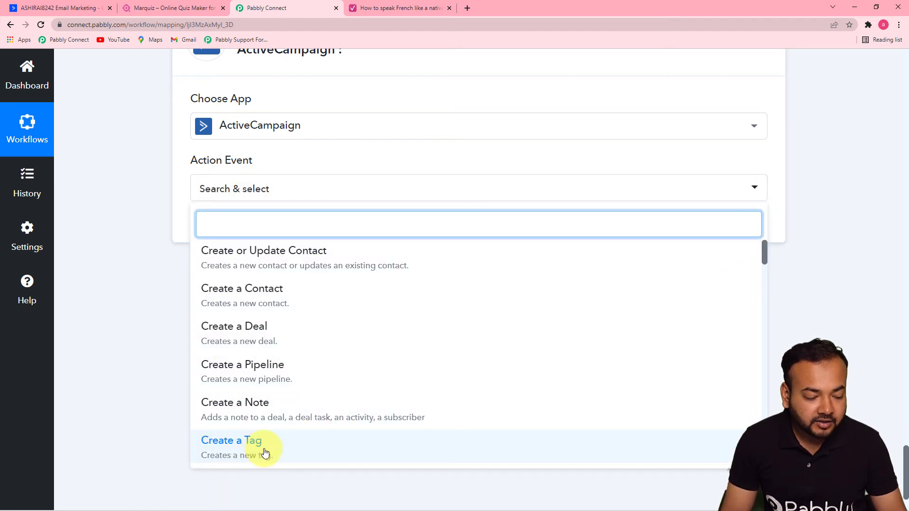
pyautogui.click(232, 445)
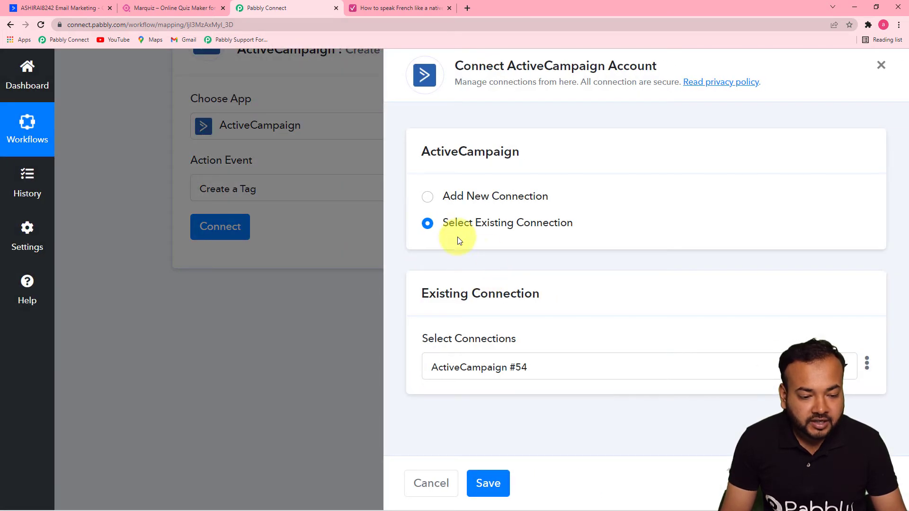
pyautogui.click(488, 483)
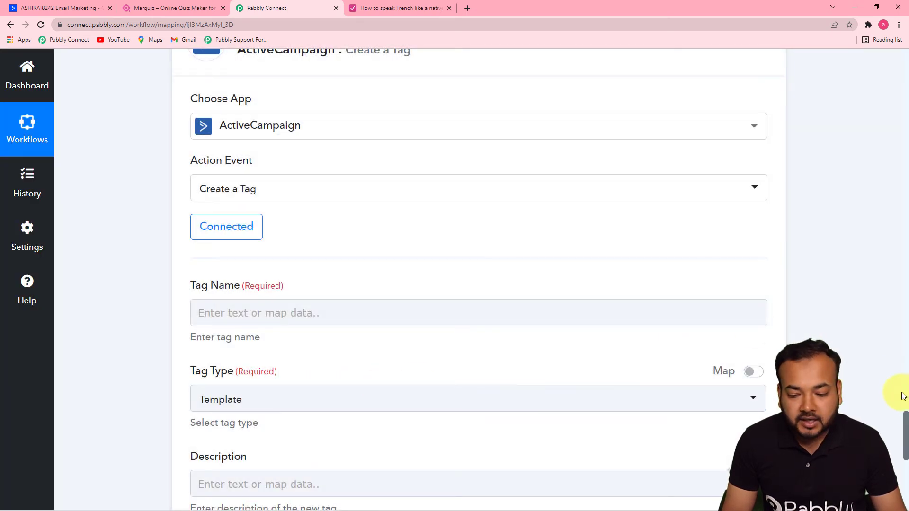
# Switch the third ActiveCampaign step's Action Event to Add a Tag to Contact.
pyautogui.moveTo(904, 417); pyautogui.dragTo(907, 441)
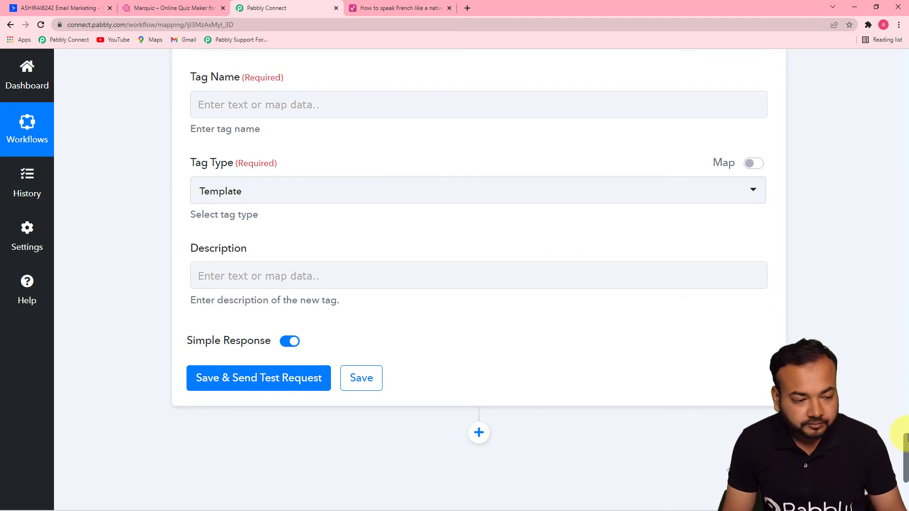
pyautogui.moveTo(906, 447); pyautogui.dragTo(905, 416)
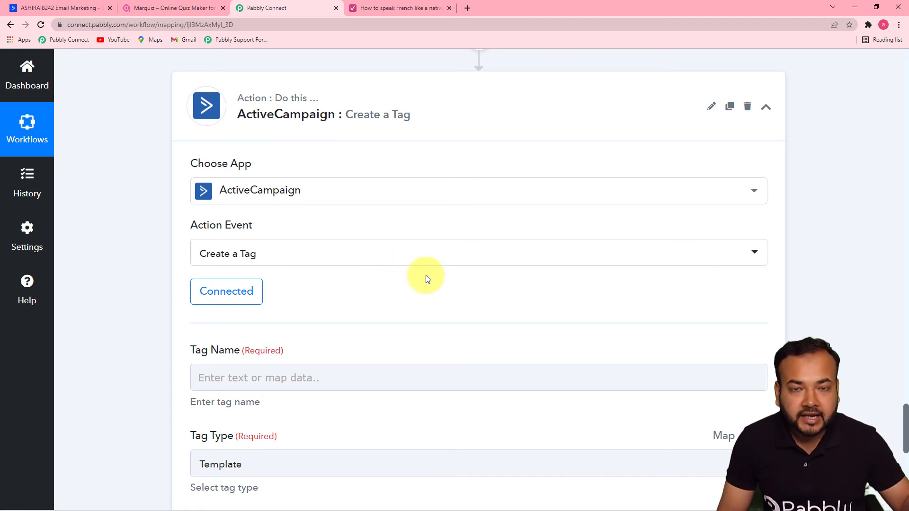
pyautogui.click(414, 258)
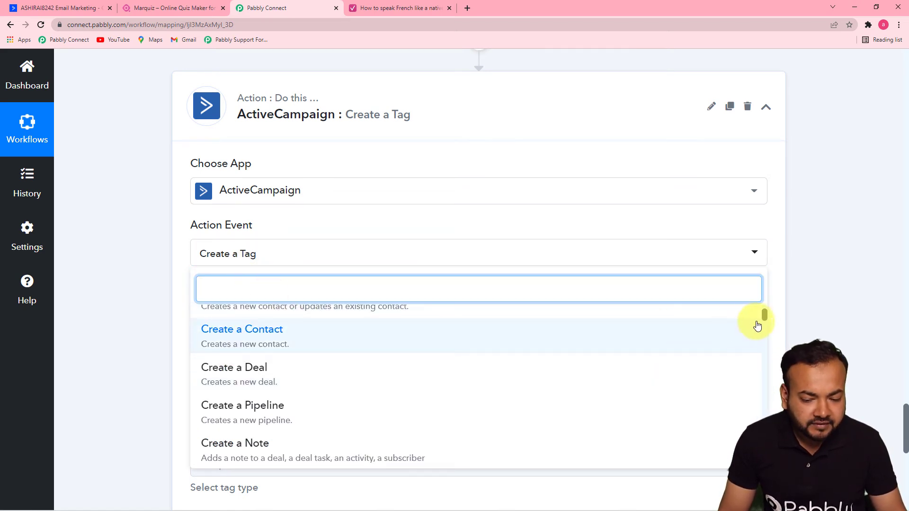
pyautogui.moveTo(764, 315); pyautogui.dragTo(766, 358)
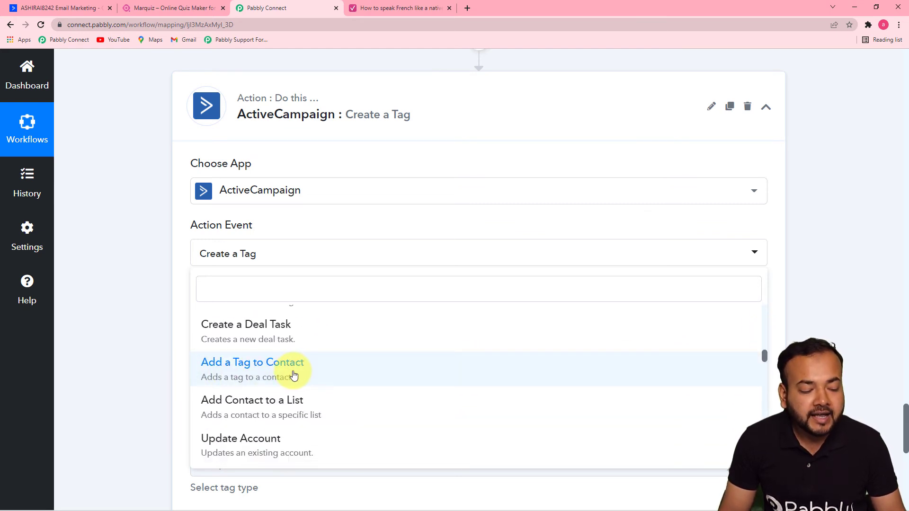
pyautogui.click(227, 372)
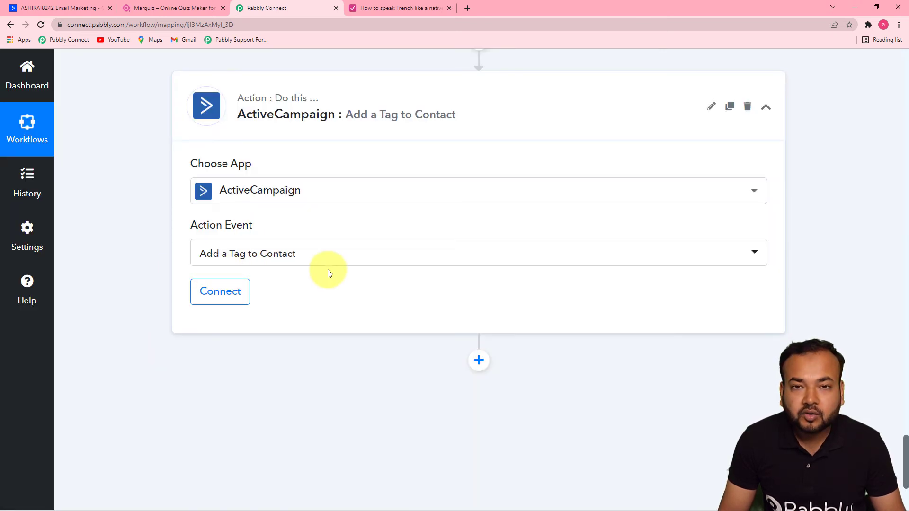
# Save the existing ActiveCampaign connection on this step and review its Contact and Tag ID fields.
pyautogui.click(220, 291)
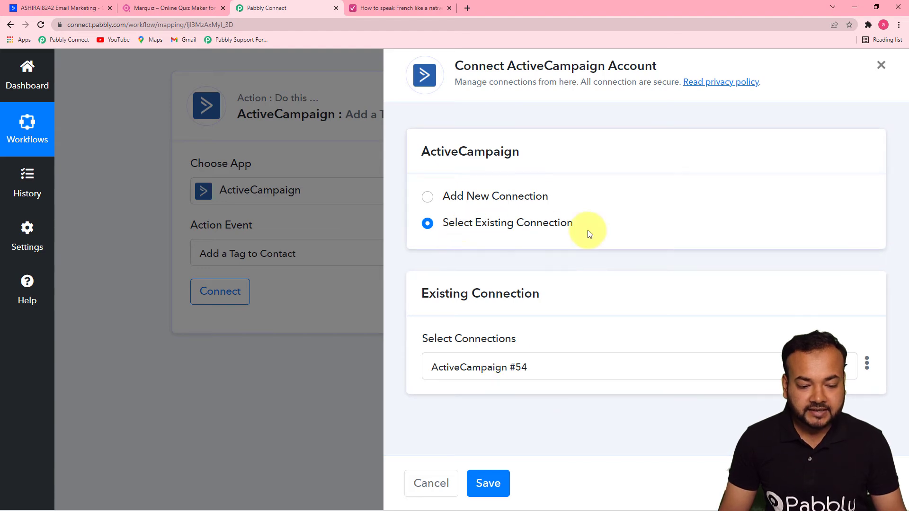
pyautogui.click(487, 483)
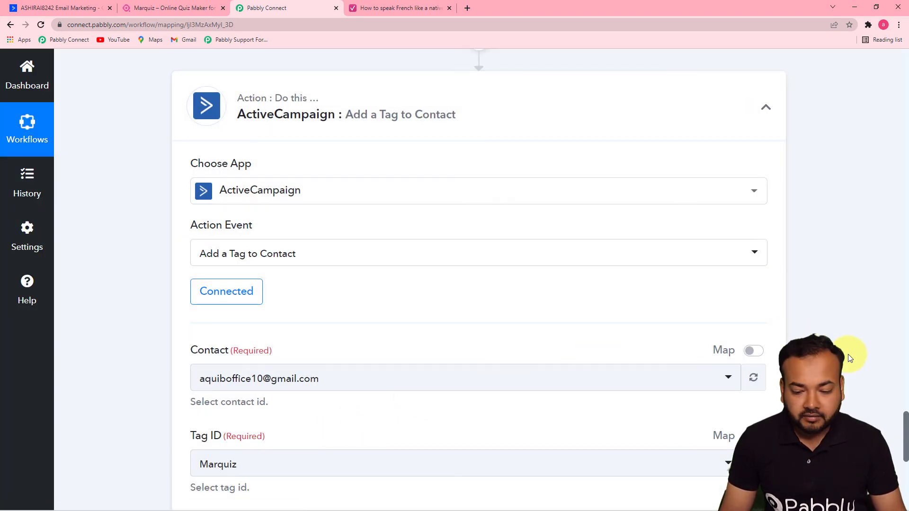
pyautogui.scroll(-2, 906, 433)
pyautogui.scroll(-2, 905, 433)
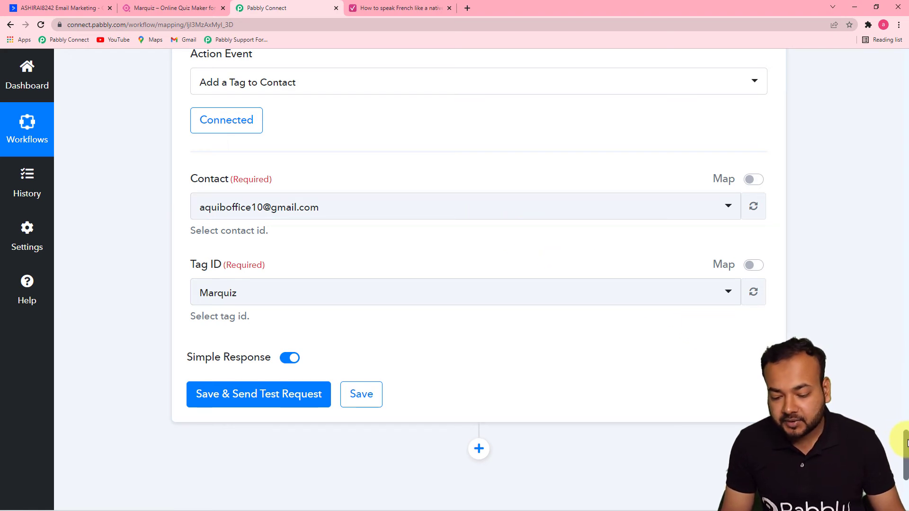
pyautogui.scroll(3, 904, 427)
# Map the Contact field to Contact Id 4 from the Create a Contact step.
pyautogui.moveTo(906, 417); pyautogui.dragTo(884, 263)
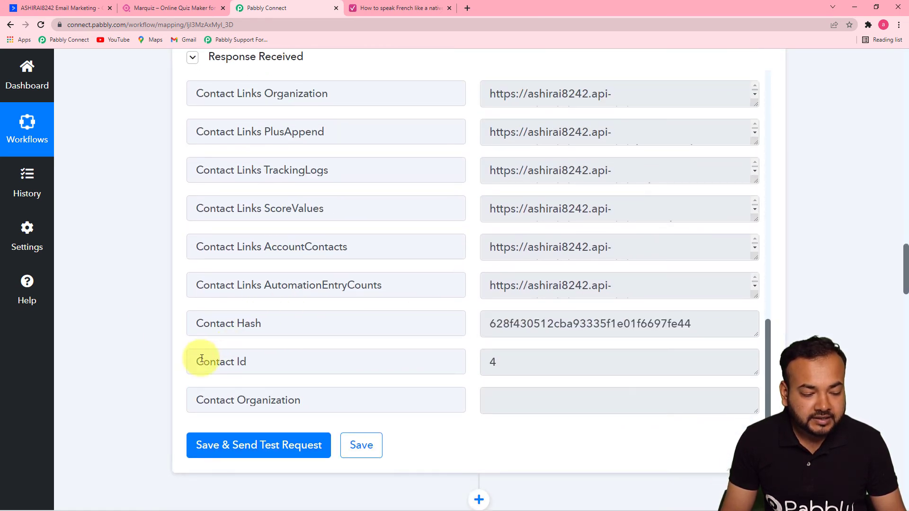
pyautogui.moveTo(905, 270); pyautogui.dragTo(891, 458)
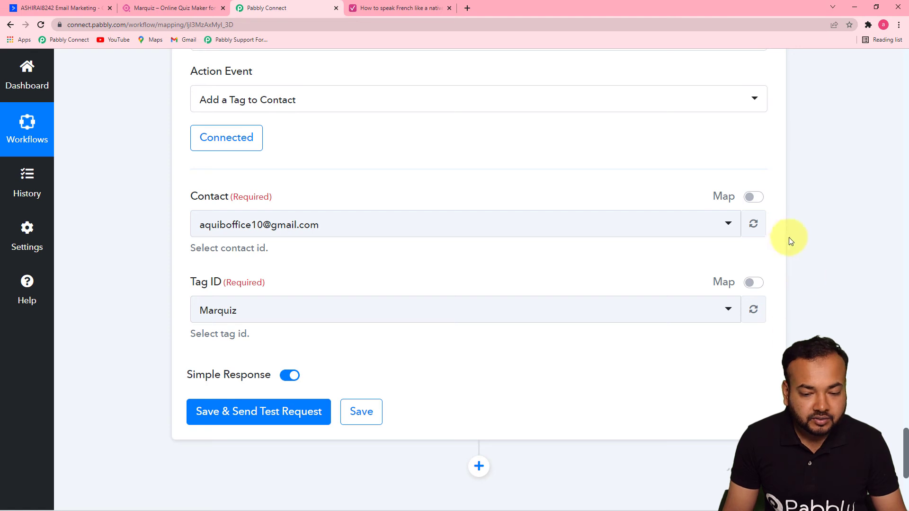
pyautogui.click(755, 197)
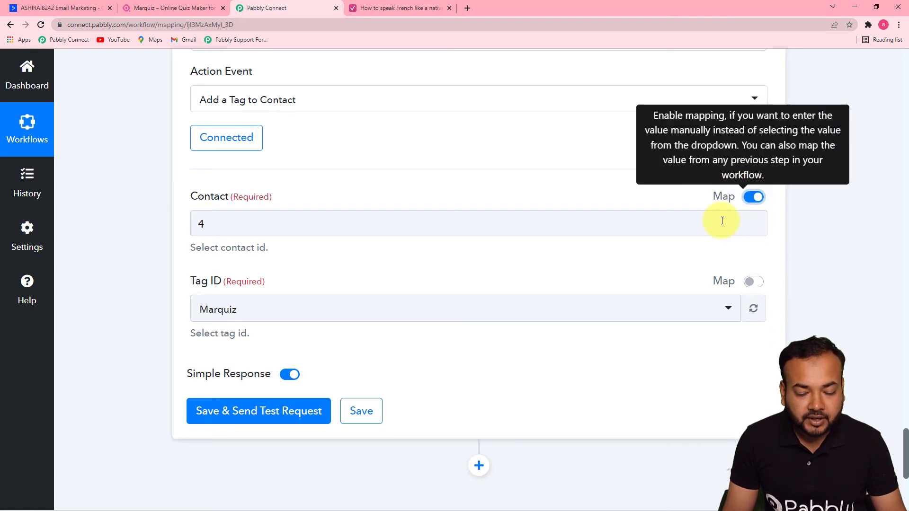
pyautogui.click(249, 229)
pyautogui.click(260, 229)
pyautogui.press('BackSpace')
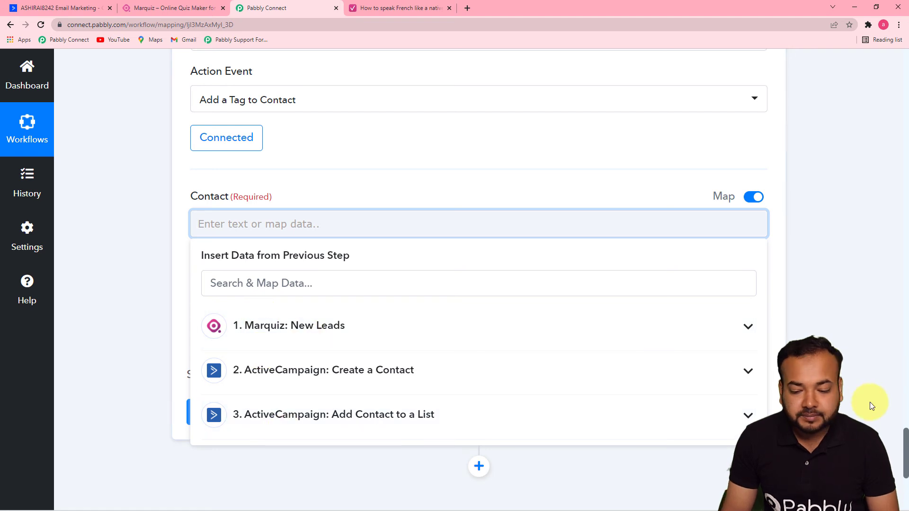
pyautogui.click(694, 415)
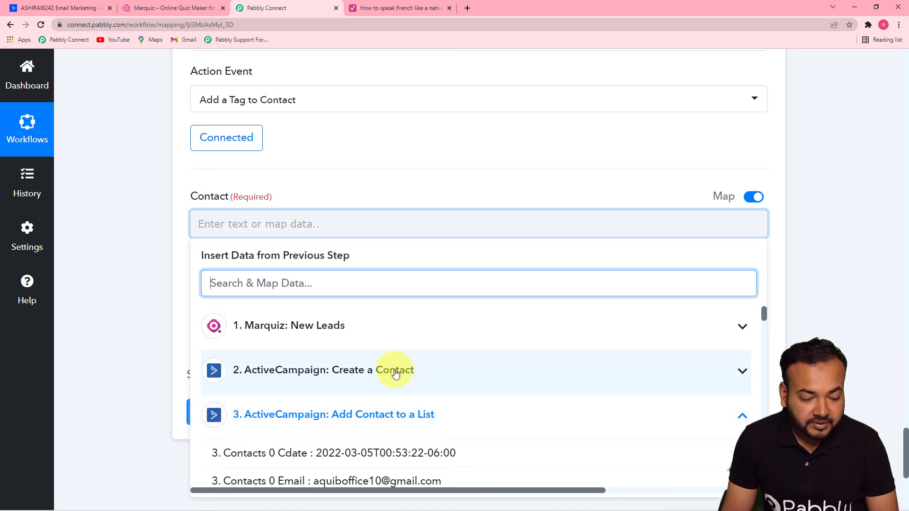
pyautogui.click(373, 371)
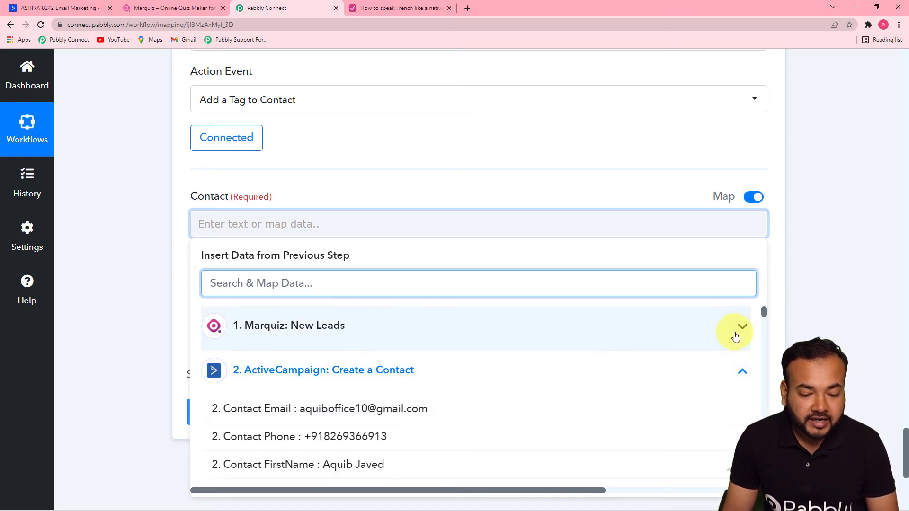
pyautogui.moveTo(763, 313); pyautogui.dragTo(769, 366)
pyautogui.scroll(-1, 769, 367)
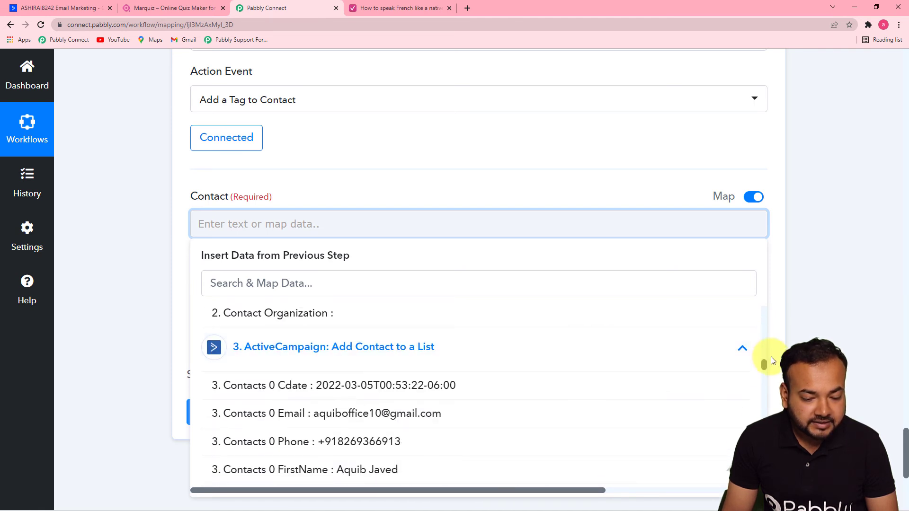
pyautogui.scroll(1, 765, 365)
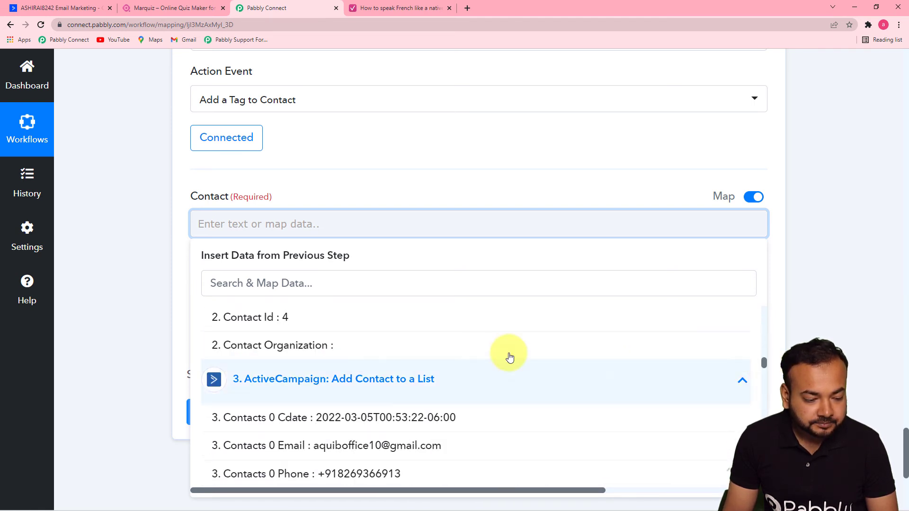
pyautogui.click(323, 318)
pyautogui.click(181, 288)
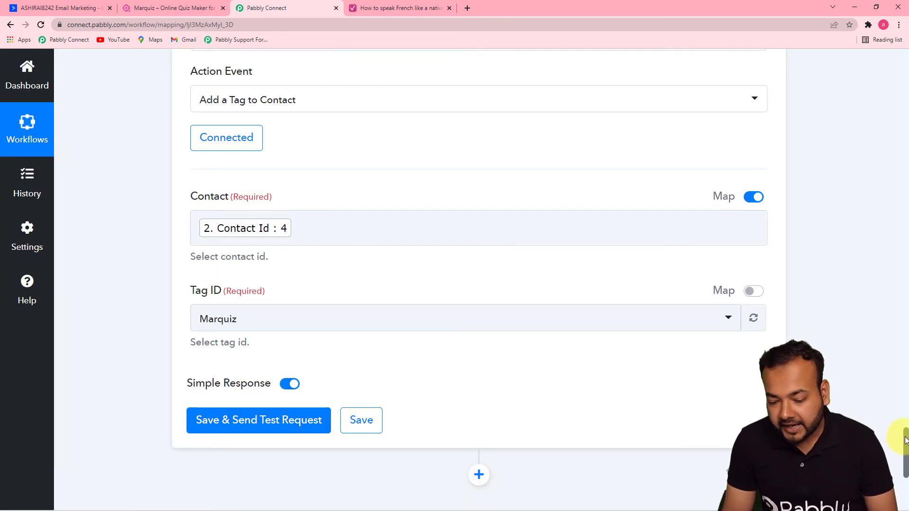
# Choose the Marquiz tag and send the tag step's test request.
pyautogui.scroll(-3, 902, 445)
pyautogui.click(443, 199)
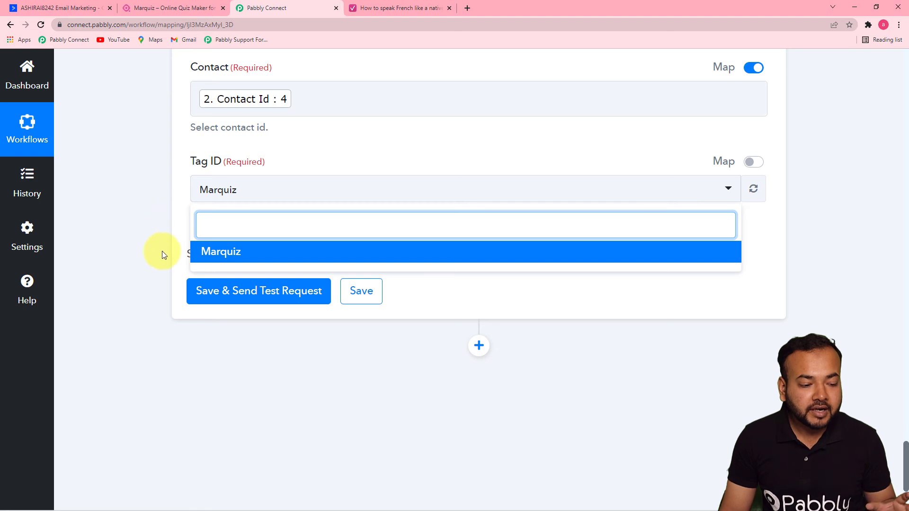
pyautogui.click(219, 255)
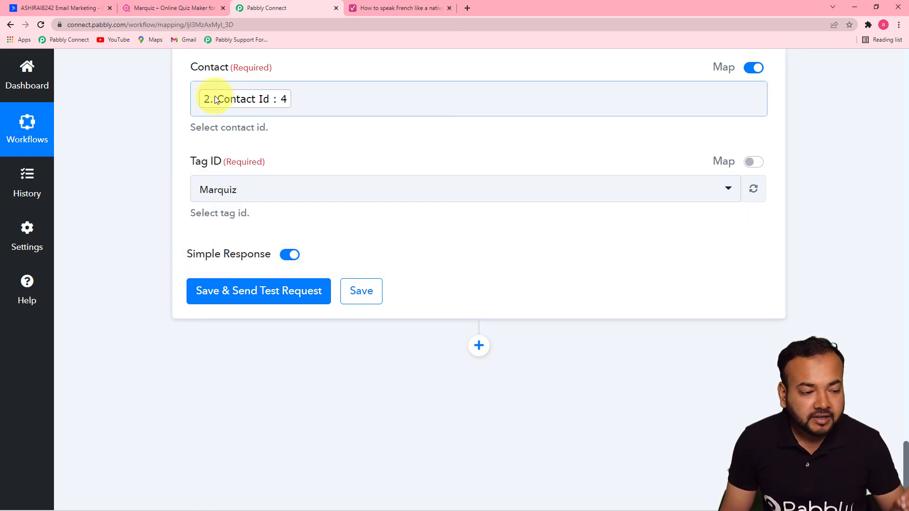
pyautogui.click(229, 295)
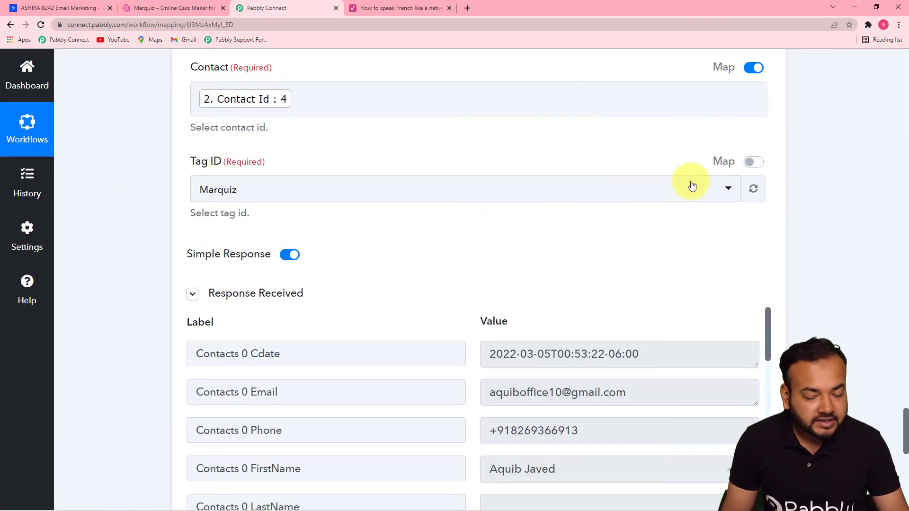
pyautogui.scroll(-7, 906, 424)
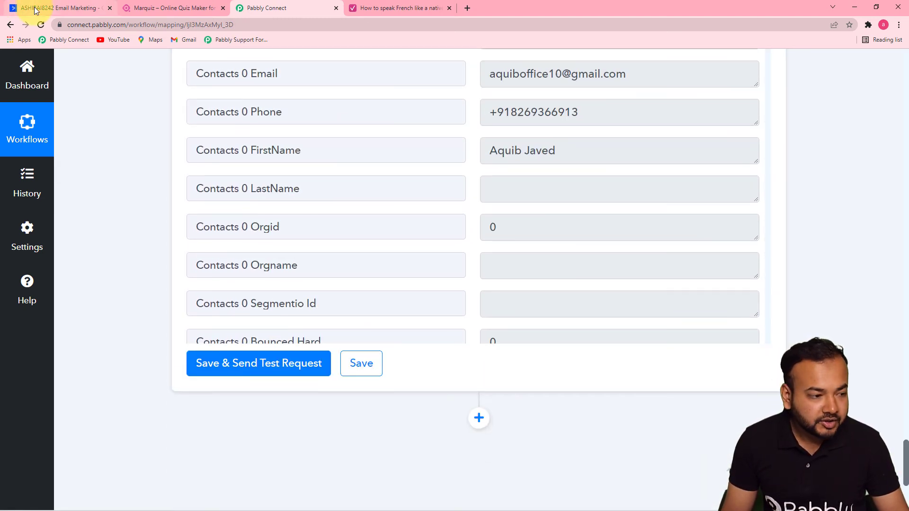
pyautogui.click(35, 10)
# Open the test contact's record to check its Marquiz tag and Marquiz Lead list, then return to Pabbly.
pyautogui.click(283, 212)
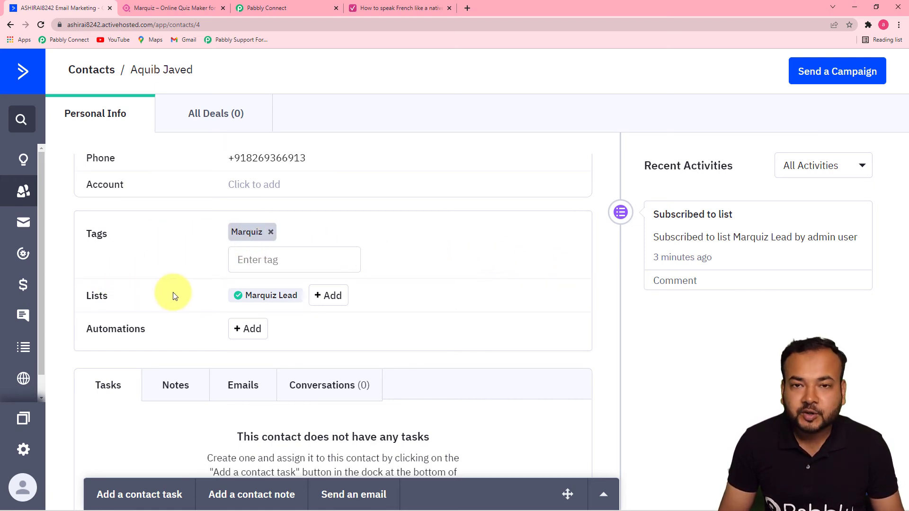
pyautogui.click(312, 13)
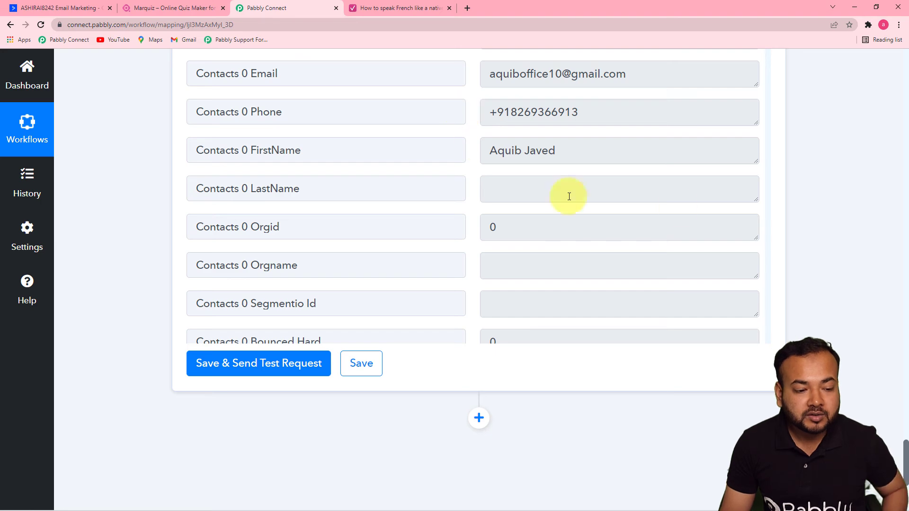
pyautogui.scroll(20, 902, 215)
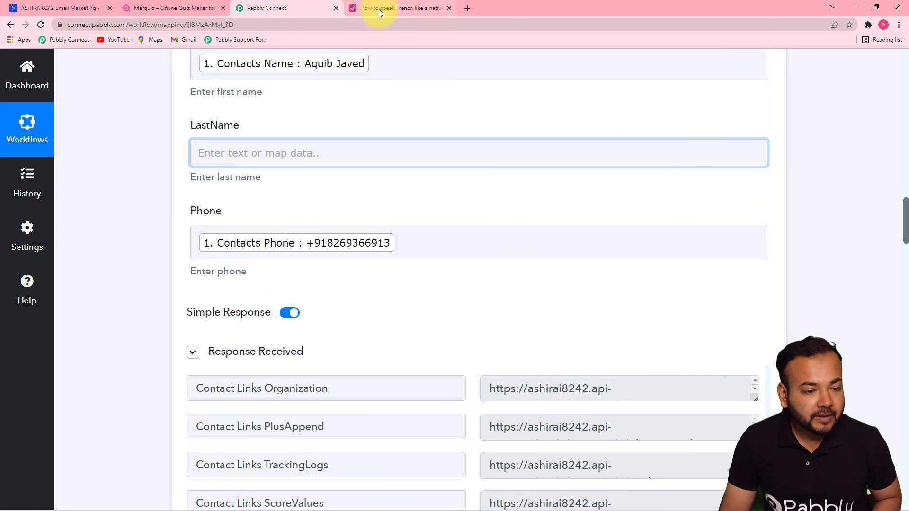
# Reload the French quiz and answer: work, Advanced, speaking, native speaker yes, 2 lessons weekly.
pyautogui.click(379, 9)
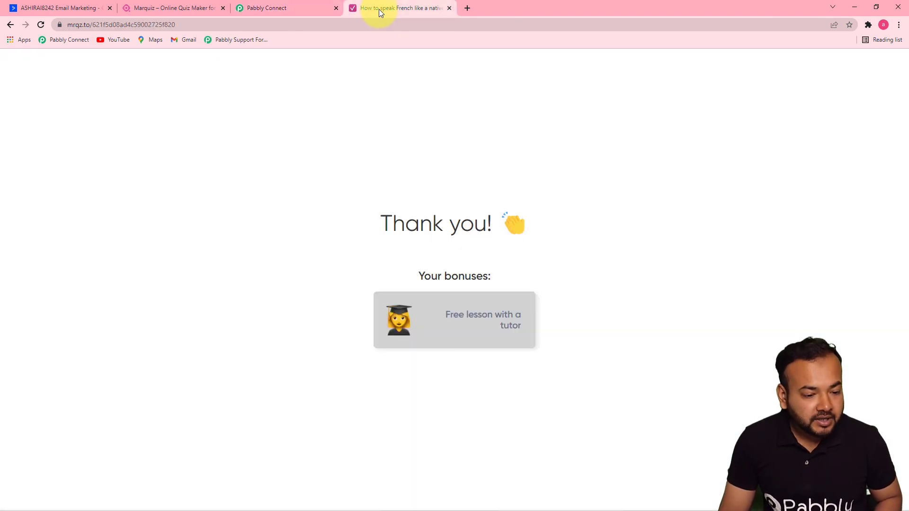
pyautogui.click(373, 29)
pyautogui.press('Return')
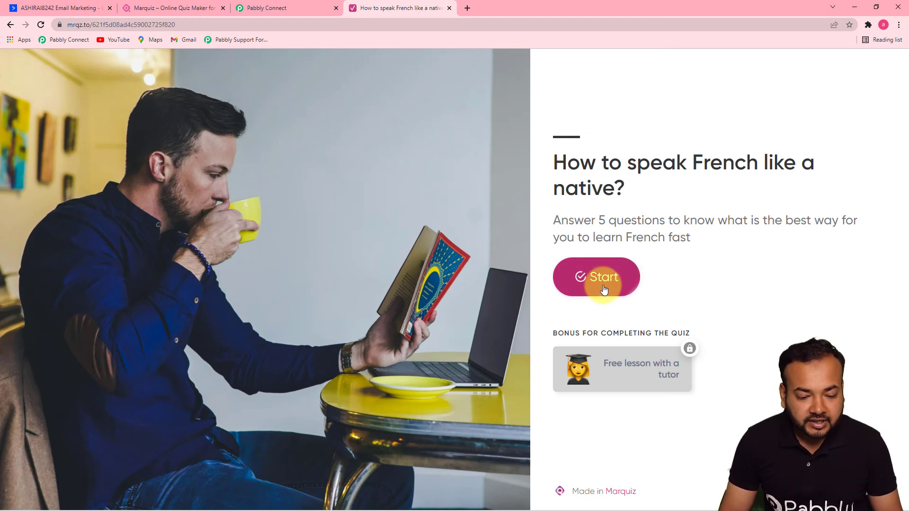
pyautogui.click(604, 289)
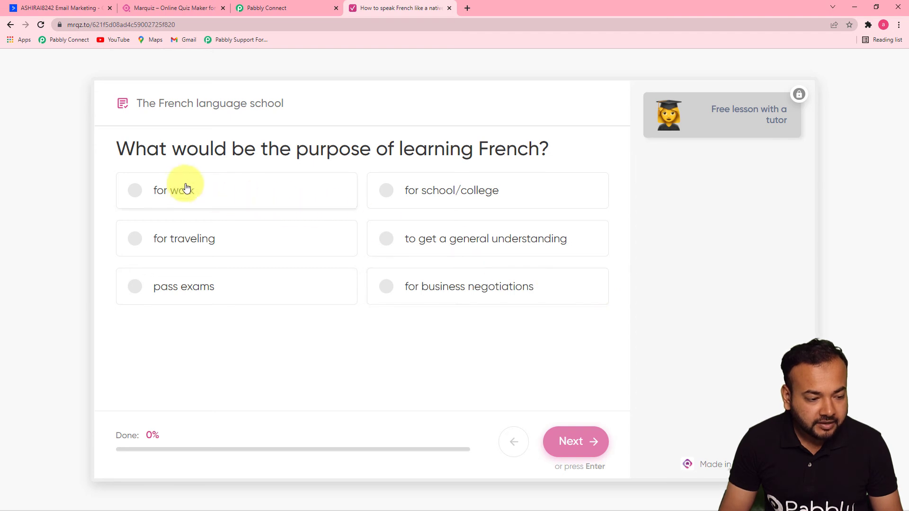
pyautogui.click(172, 192)
pyautogui.click(570, 440)
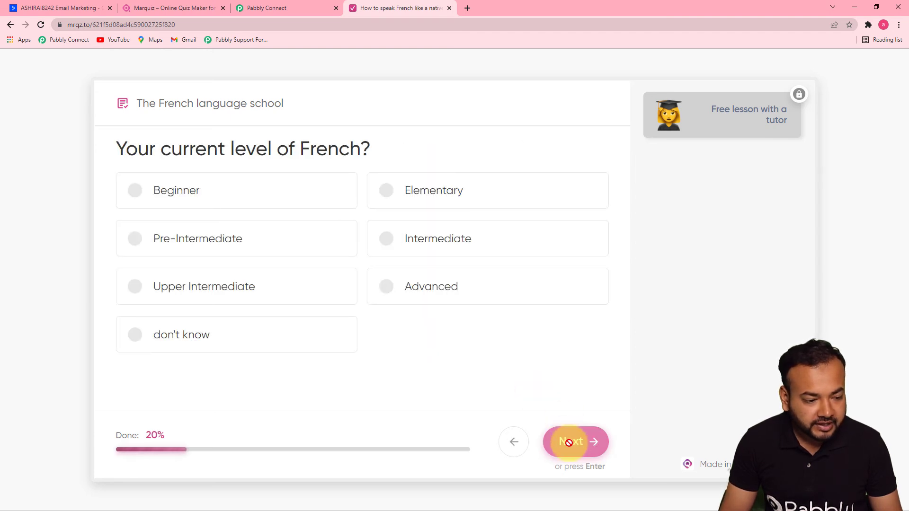
pyautogui.click(430, 295)
pyautogui.click(579, 441)
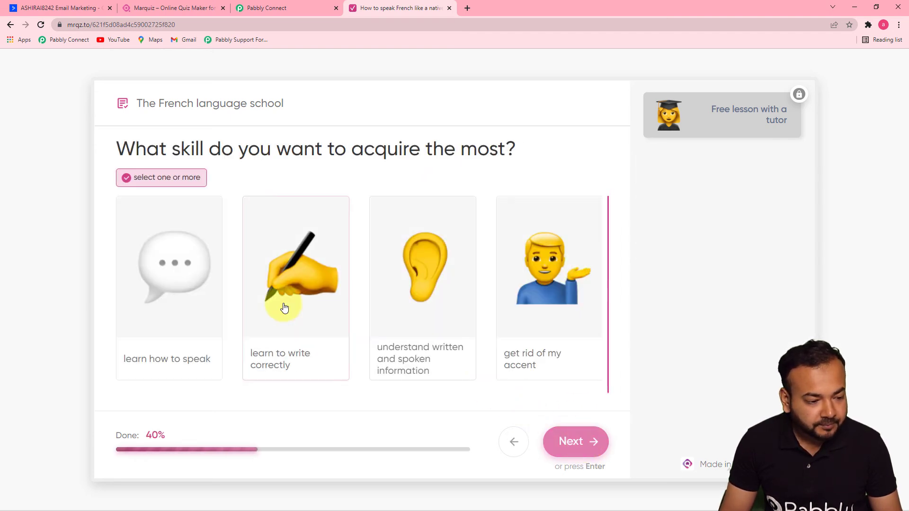
pyautogui.click(207, 308)
pyautogui.click(550, 441)
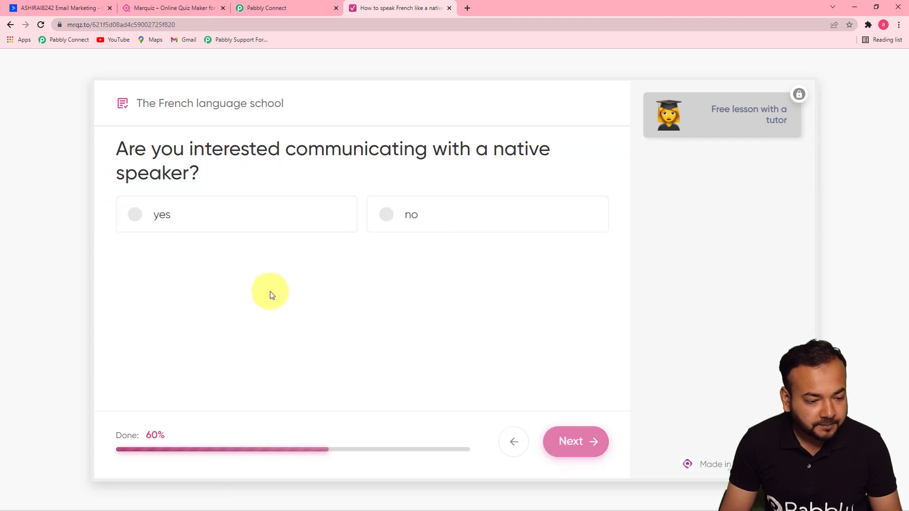
pyautogui.click(279, 225)
pyautogui.click(578, 441)
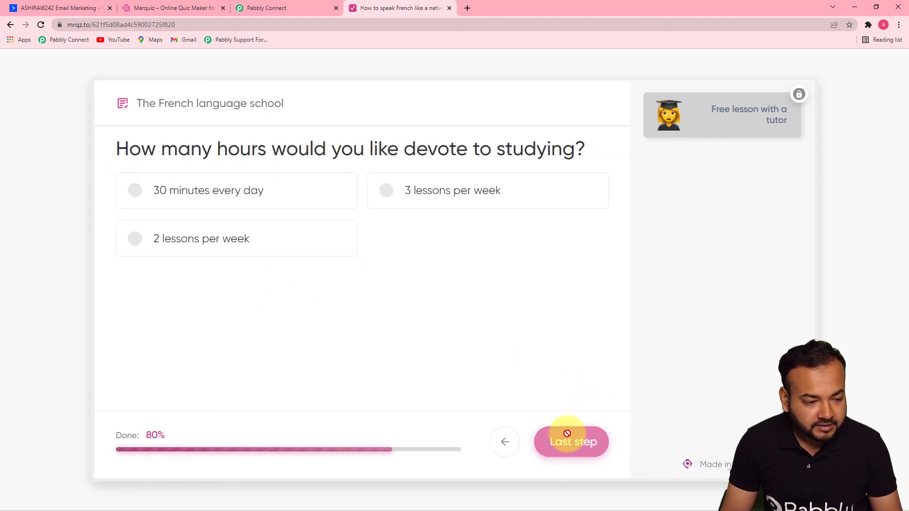
pyautogui.click(279, 255)
pyautogui.click(573, 447)
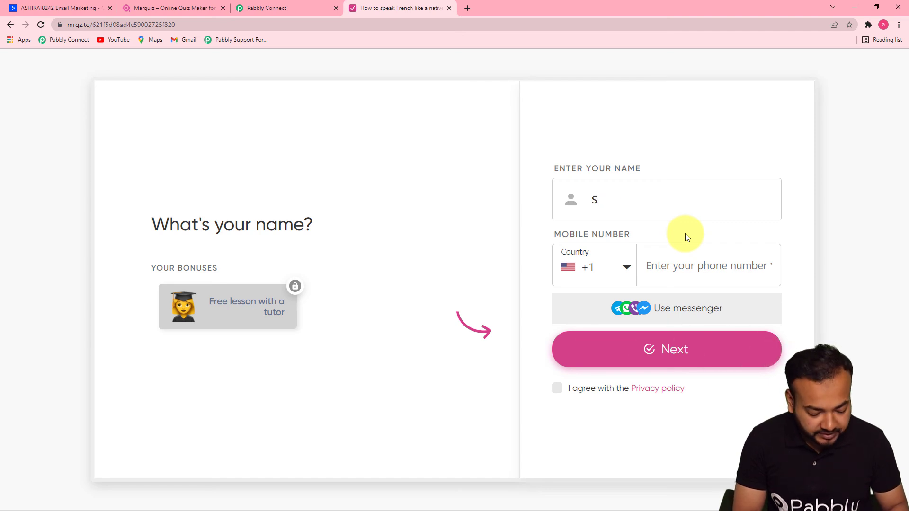
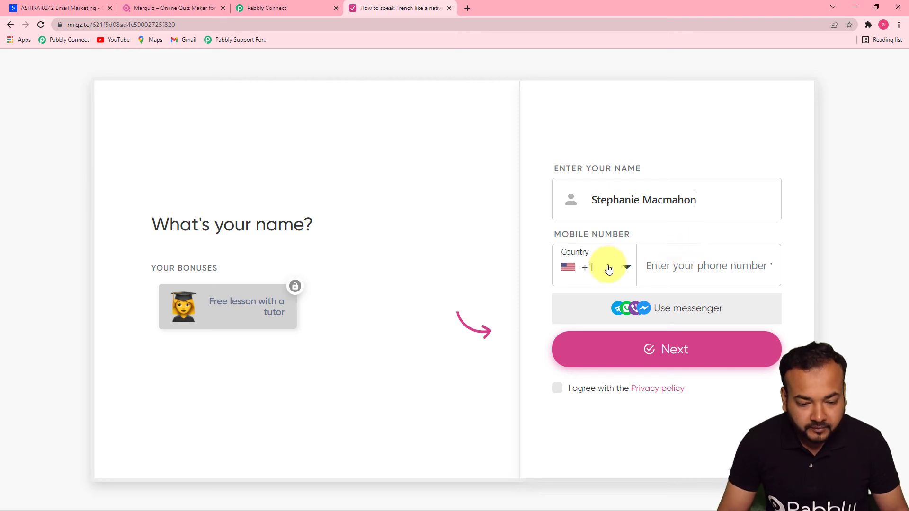
# Enter the lead's name, phone number and email address, then submit the quiz.
pyautogui.click(684, 268)
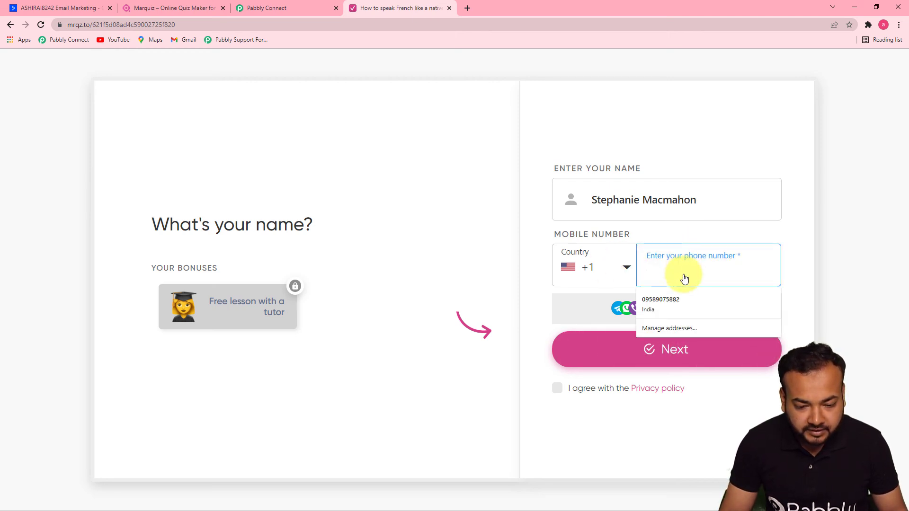
pyautogui.click(675, 299)
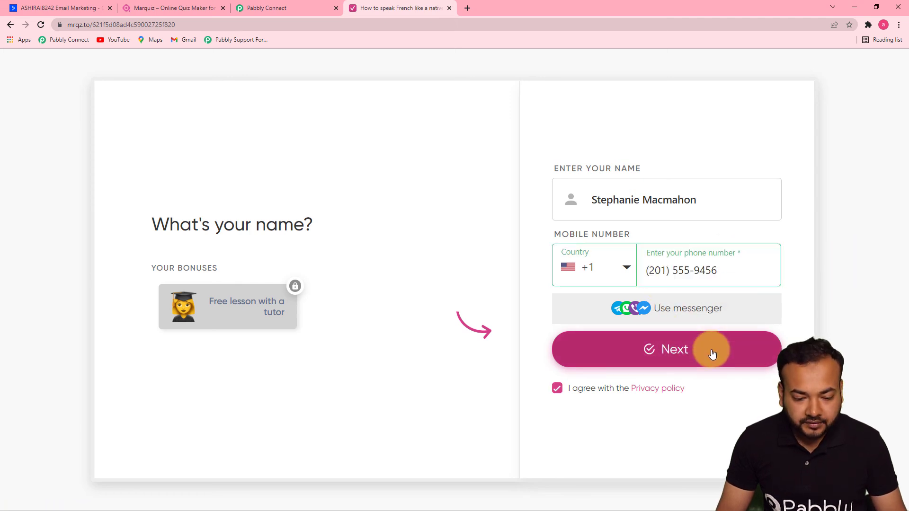
pyautogui.click(713, 354)
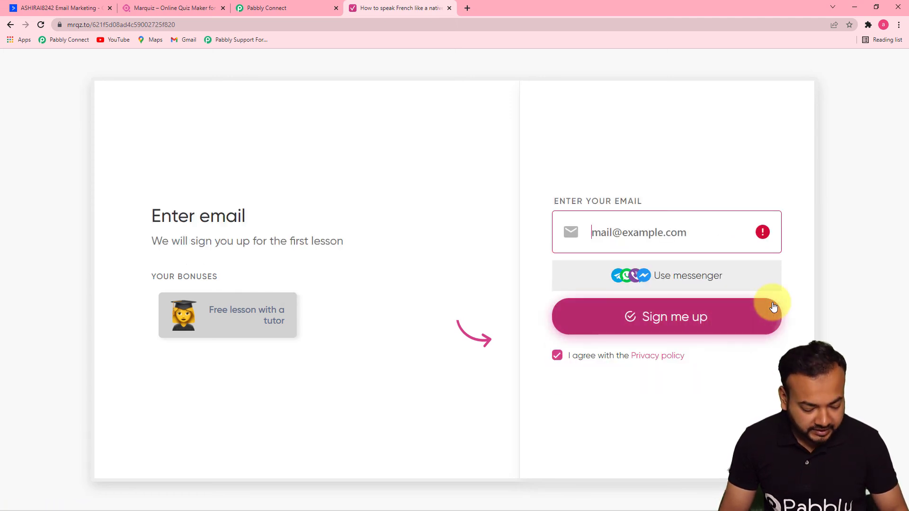
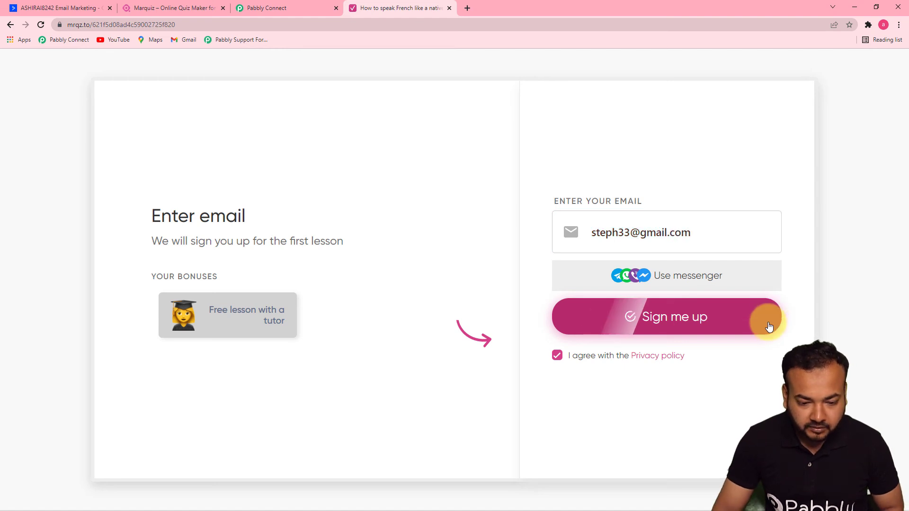
pyautogui.click(737, 324)
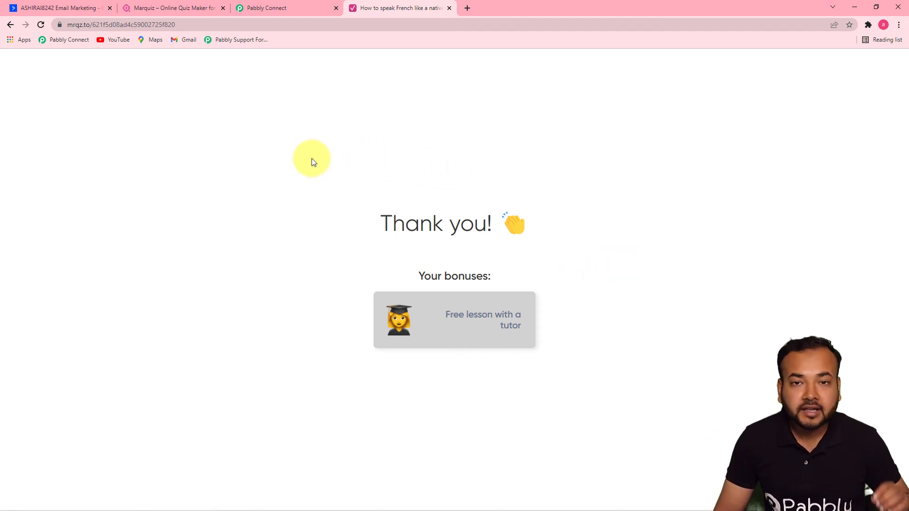
pyautogui.click(72, 8)
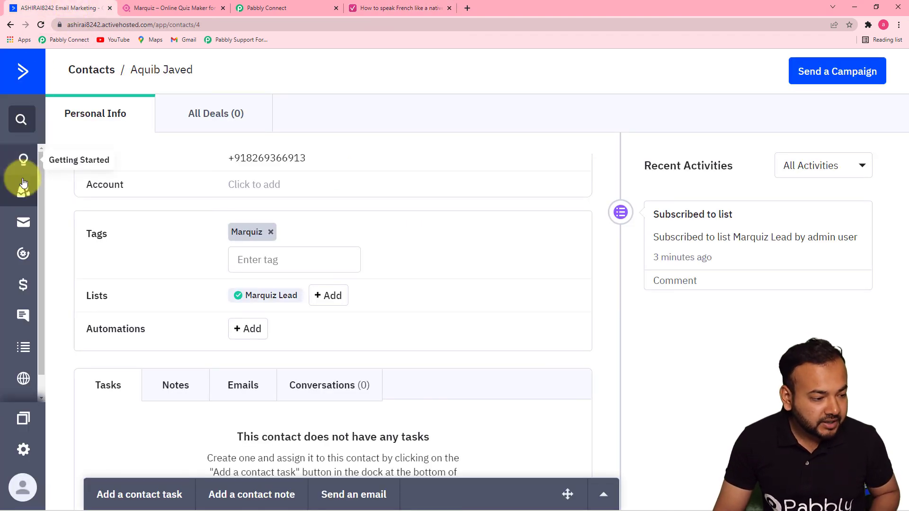
# Open the Marquiz Lead list and the new lead's record to confirm the Marquiz tag.
pyautogui.click(24, 351)
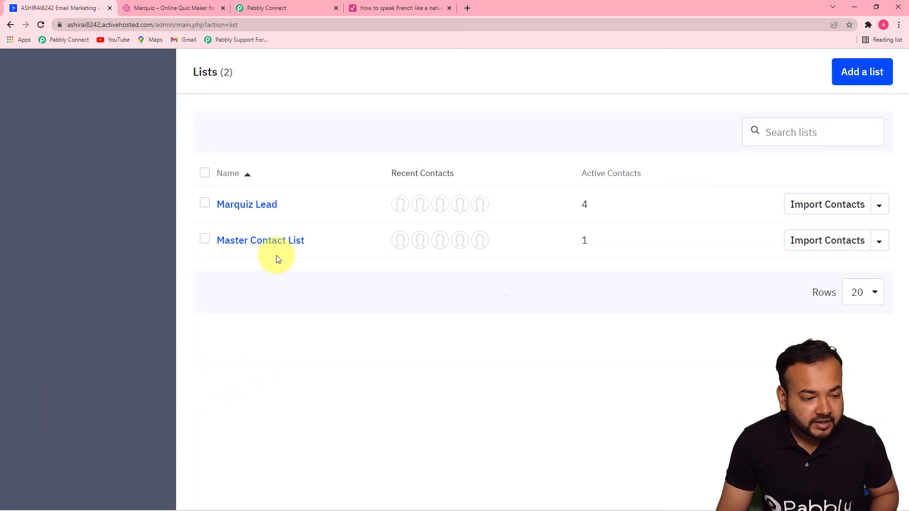
pyautogui.click(245, 206)
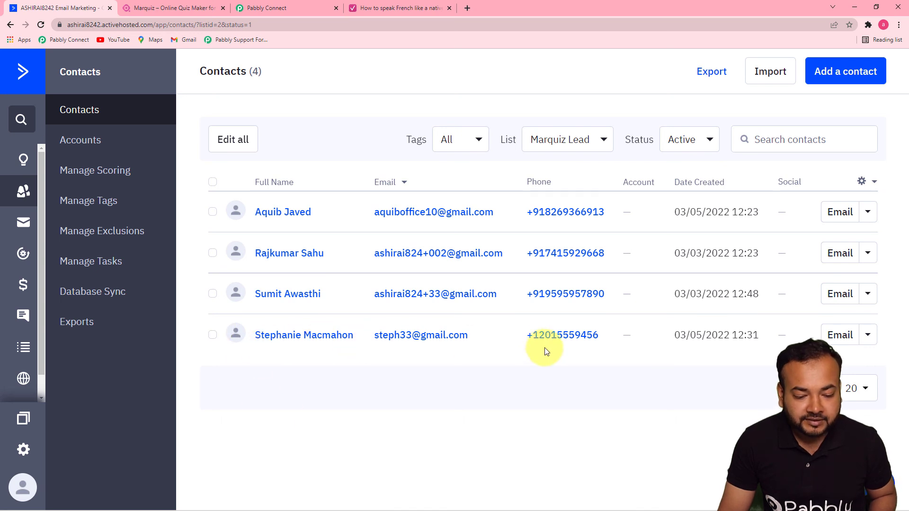
pyautogui.click(324, 337)
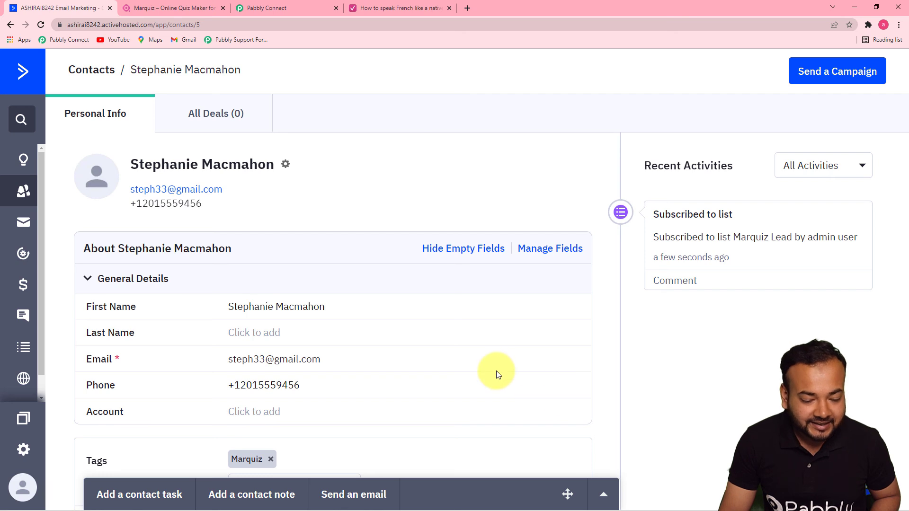
pyautogui.scroll(-3, 497, 368)
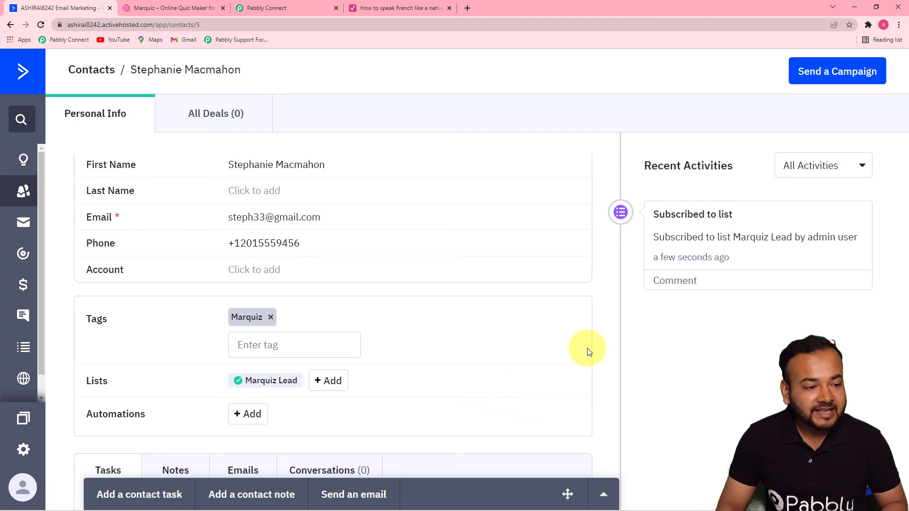
pyautogui.click(284, 8)
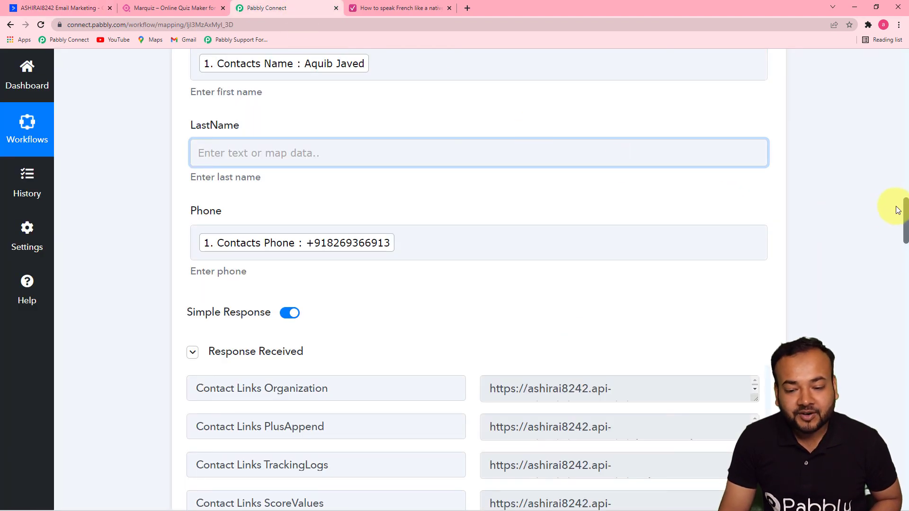
pyautogui.moveTo(908, 216); pyautogui.dragTo(906, 142)
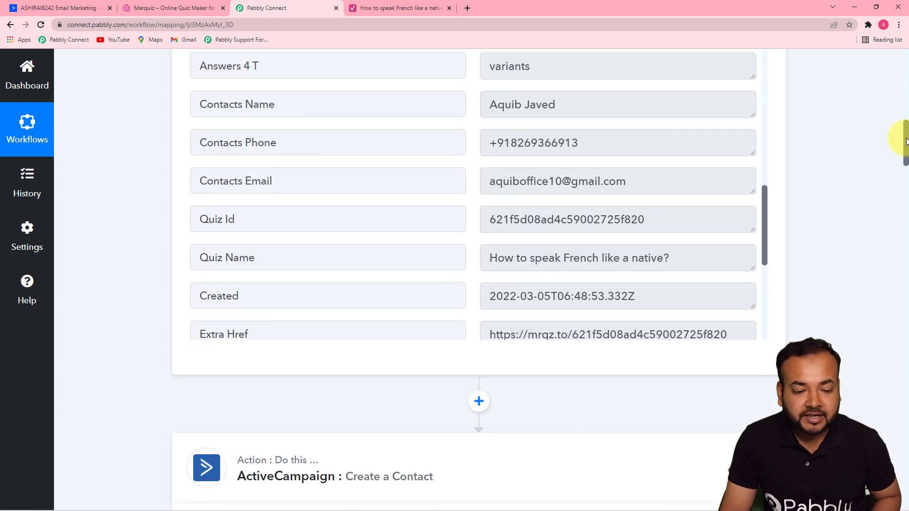
pyautogui.moveTo(907, 141); pyautogui.dragTo(906, 210)
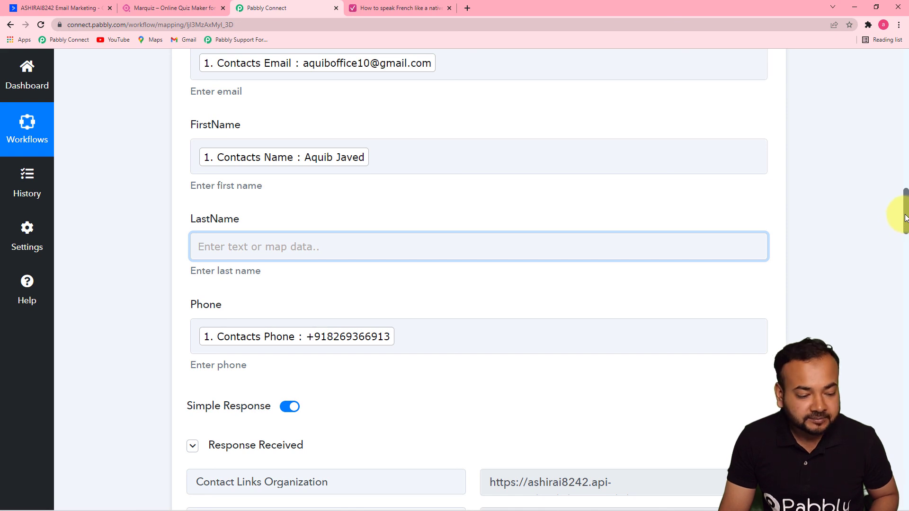
pyautogui.moveTo(906, 209); pyautogui.dragTo(904, 290)
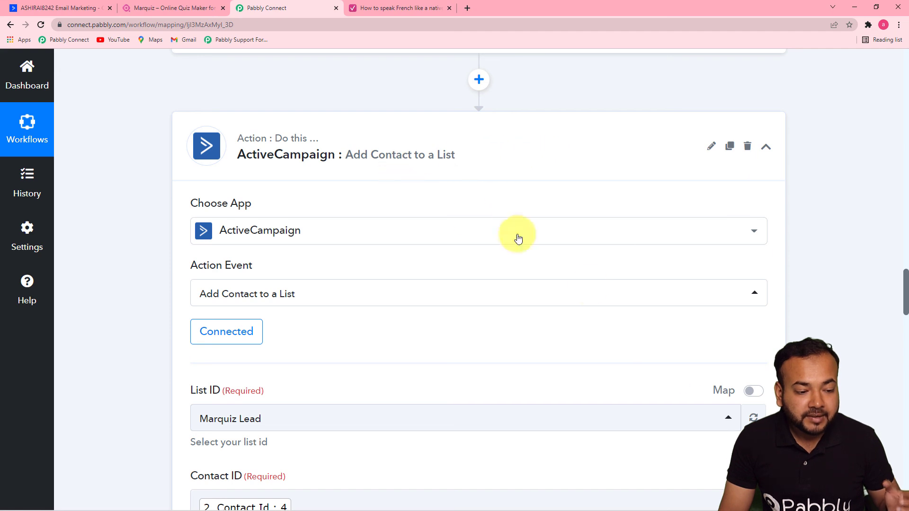
pyautogui.moveTo(899, 294); pyautogui.dragTo(906, 445)
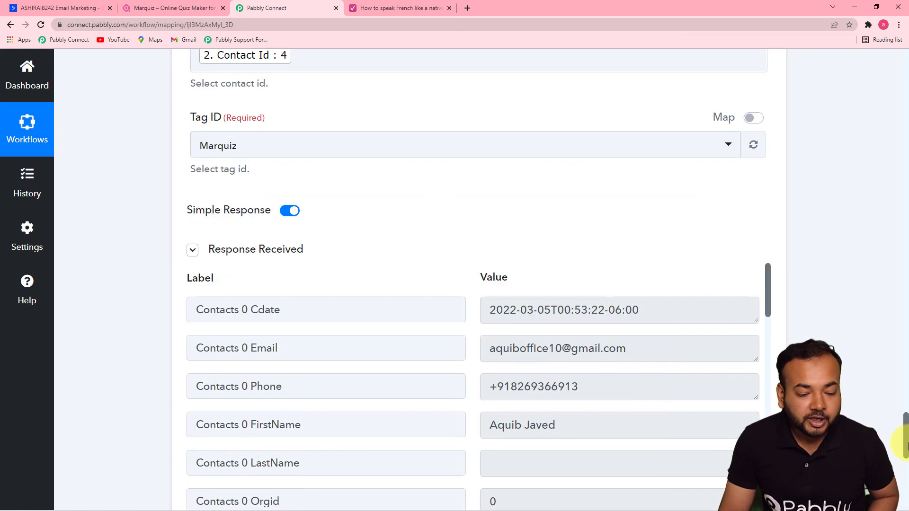